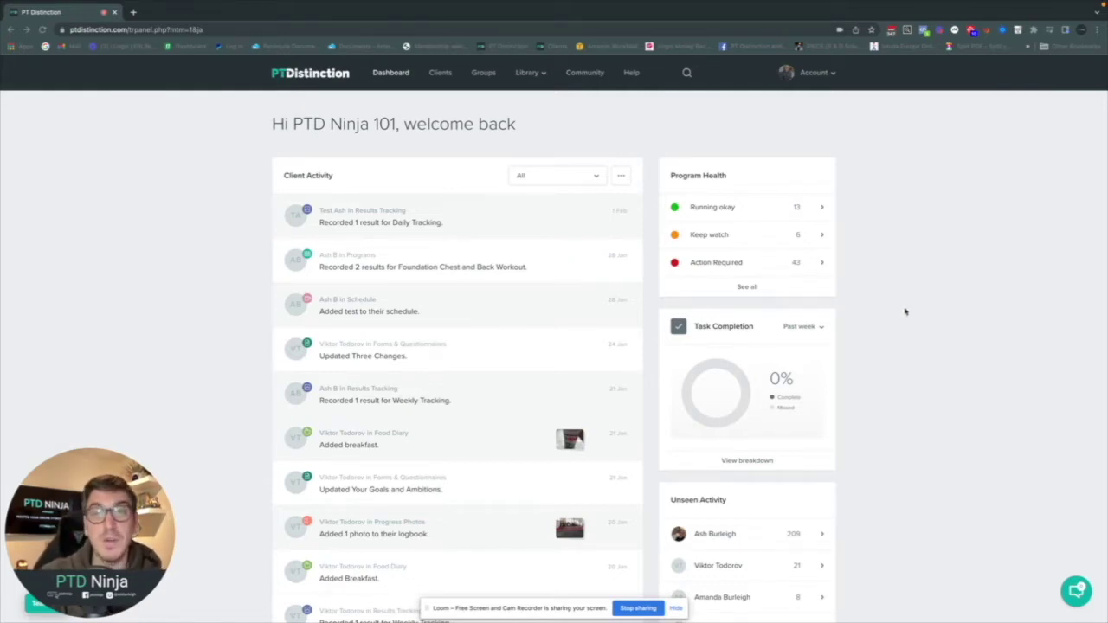
- Search the account for 'weekly' and open the 3.5.a PTD Group - Weekly Review group
scroll(754, 358, down, 4)
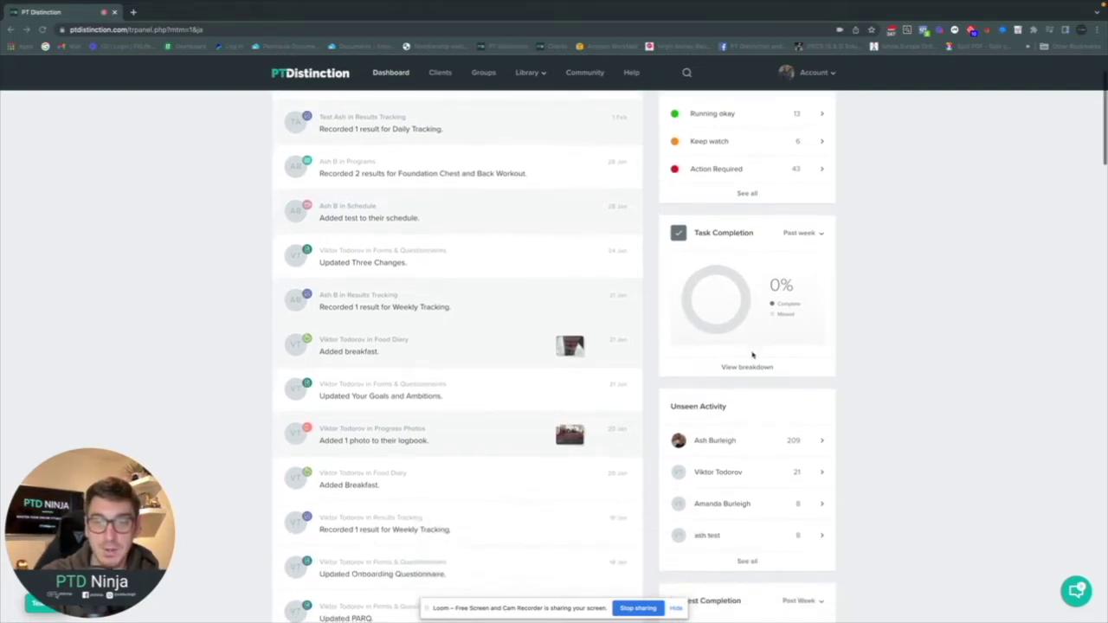
scroll(731, 364, down, 5)
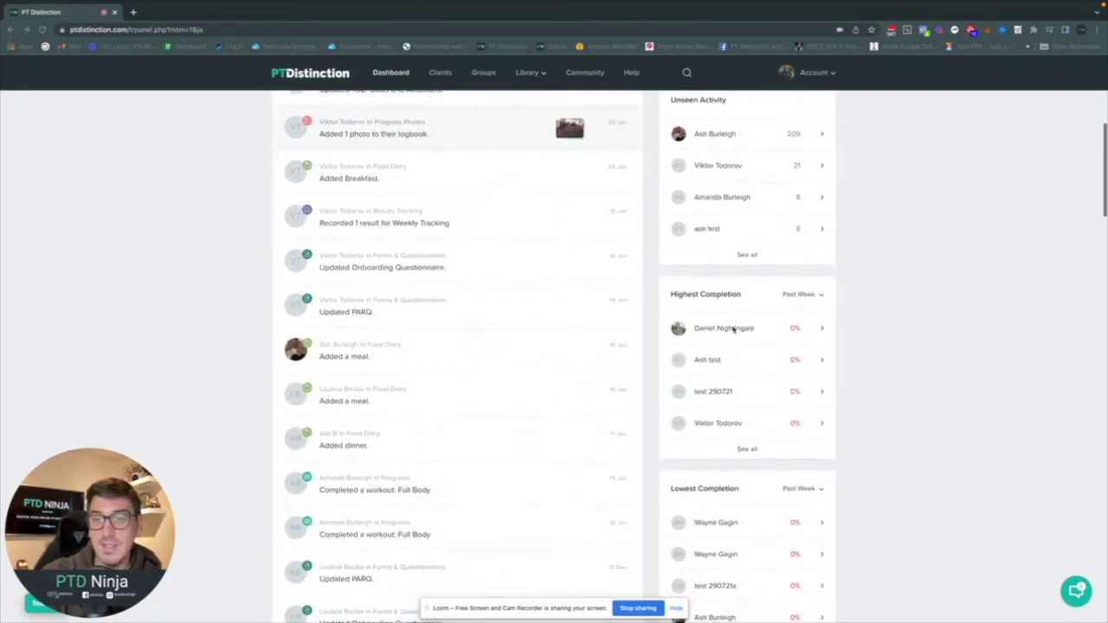
scroll(745, 380, down, 1)
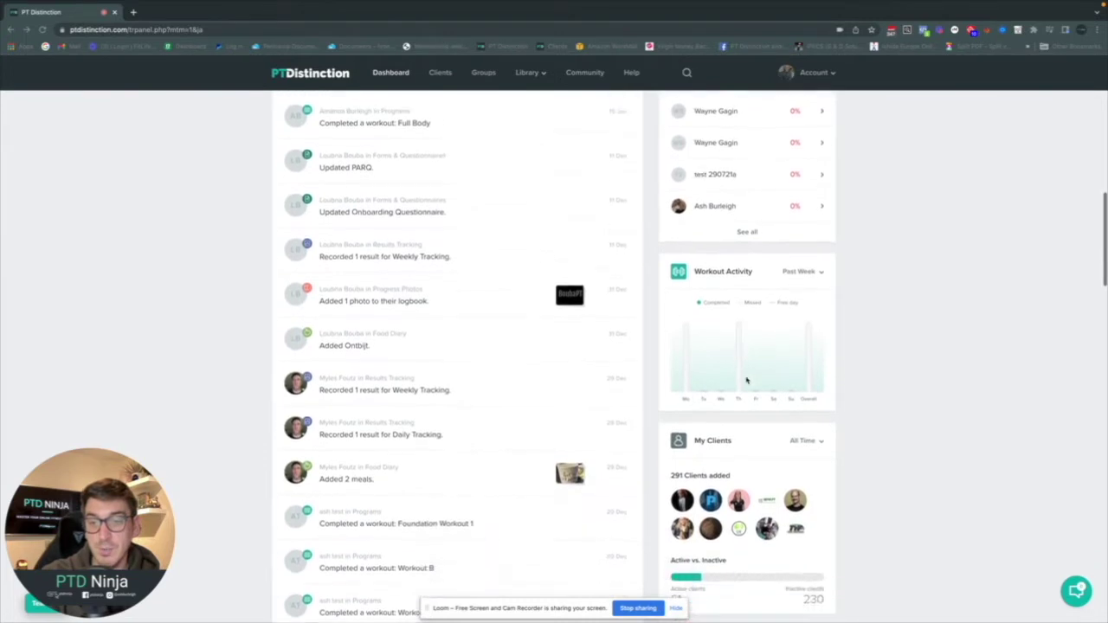
scroll(745, 376, up, 9)
scroll(748, 371, up, 2)
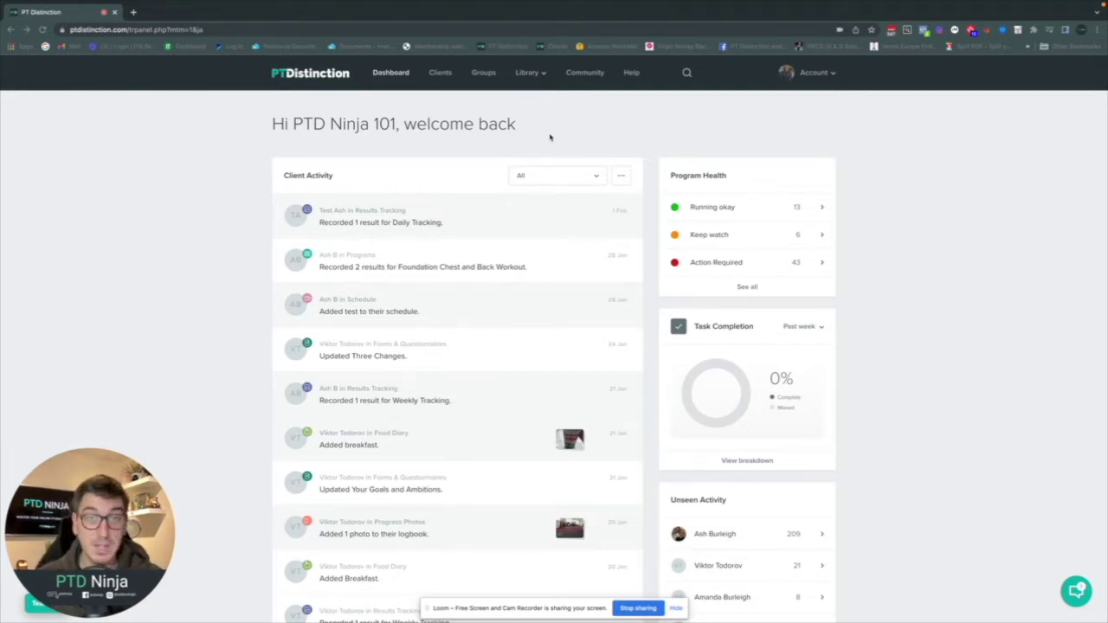
click(686, 74)
text(weekly)
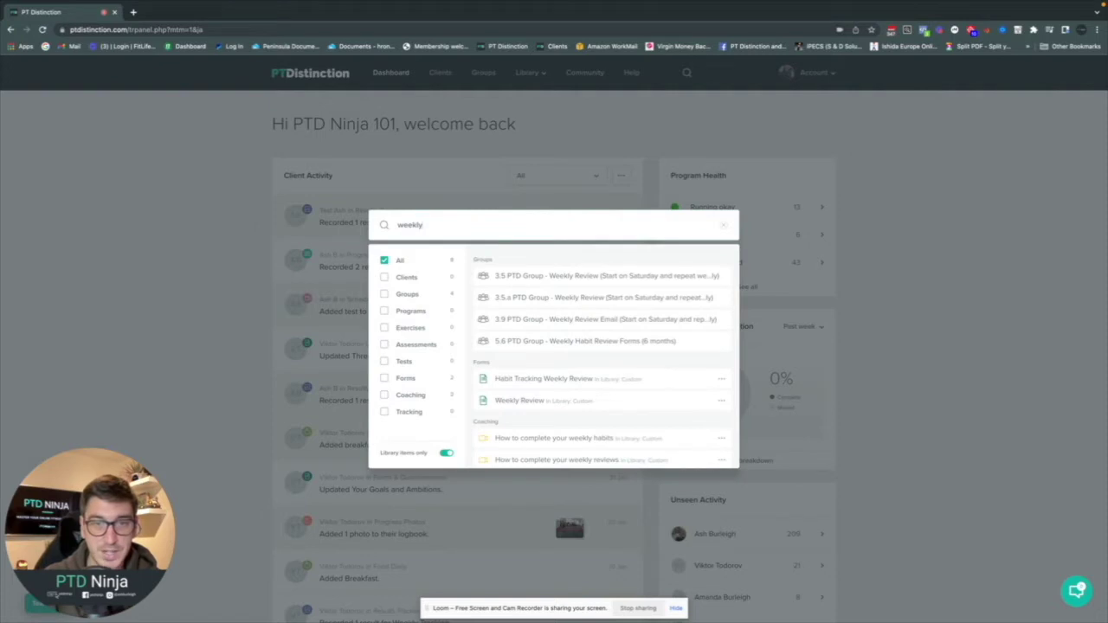
click(591, 299)
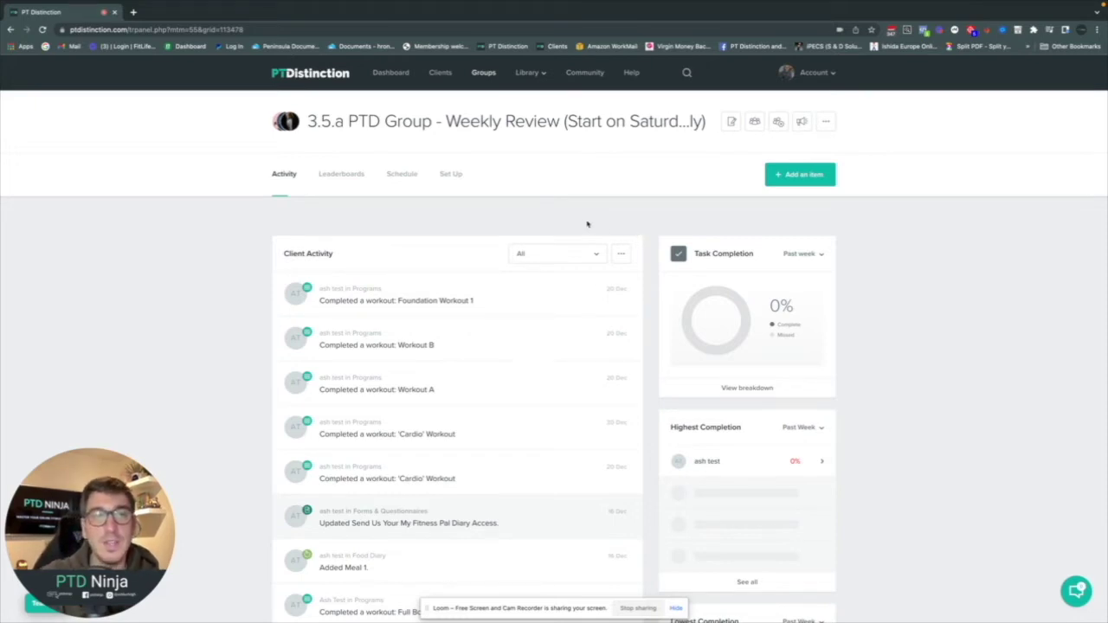
- Review the group's Week 1–12 Check-In forms, then show its schedule for 31 Jan – 6 Feb 2022
click(451, 175)
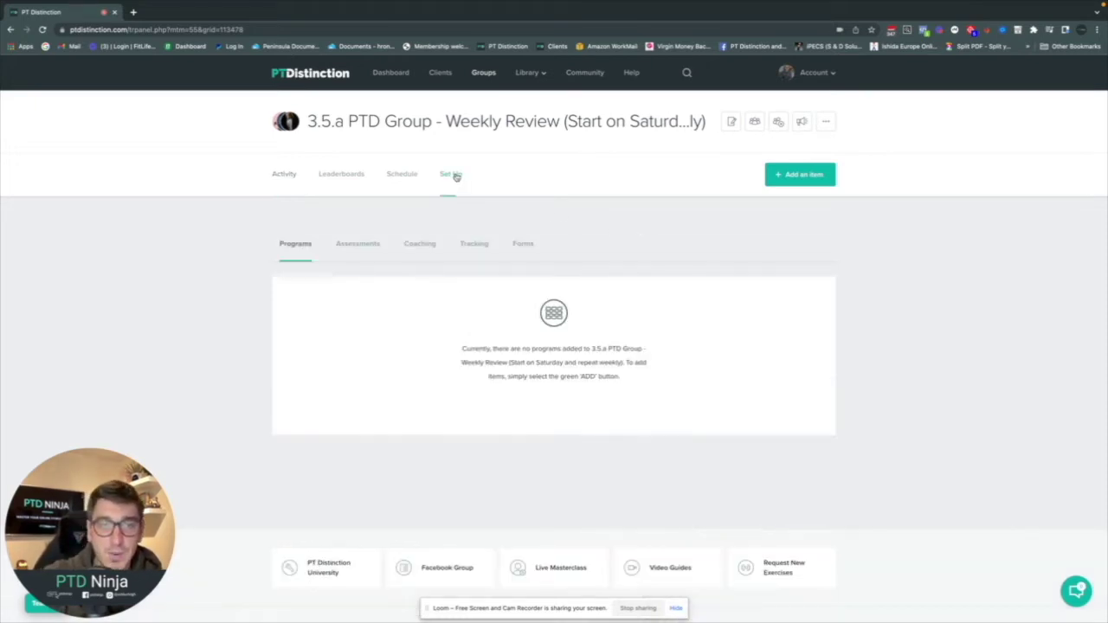
click(528, 246)
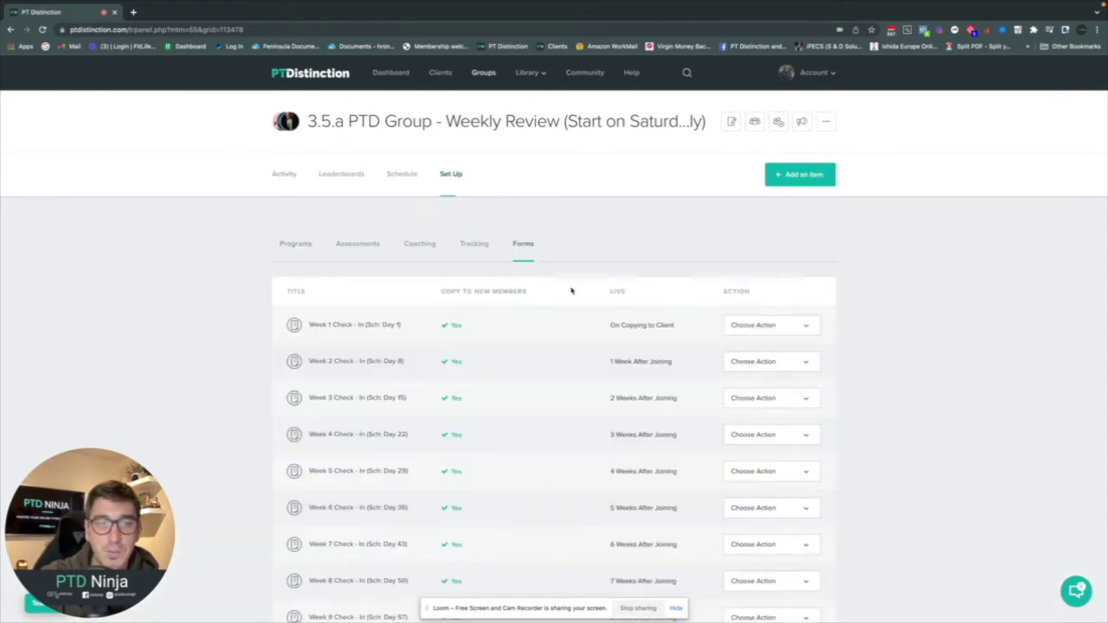
scroll(570, 290, down, 2)
scroll(571, 290, down, 5)
scroll(570, 289, up, 4)
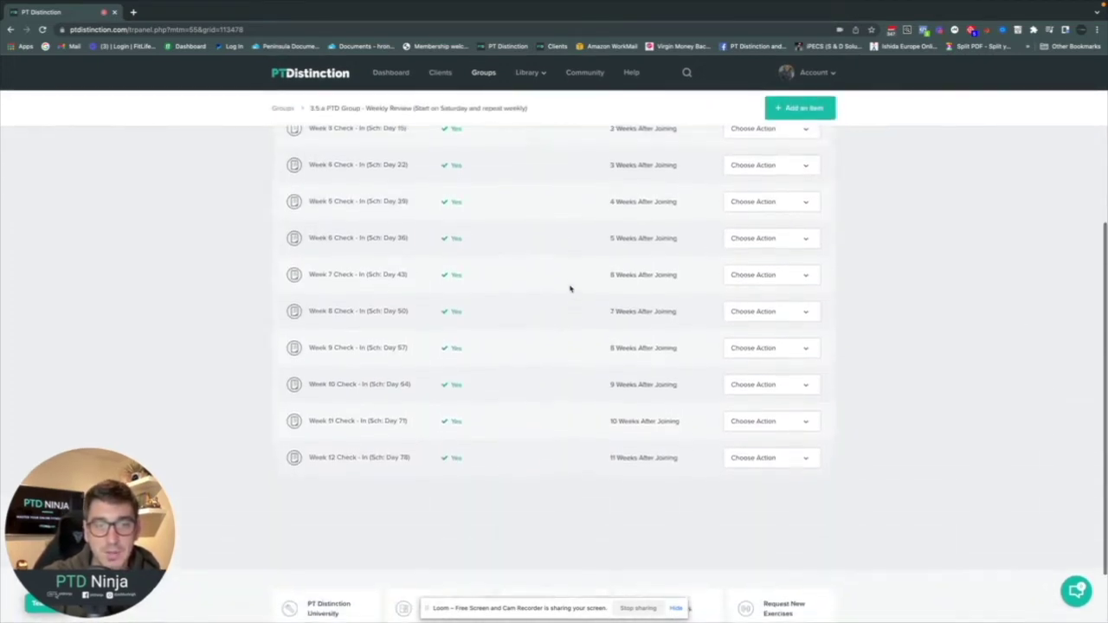
scroll(570, 288, down, 1)
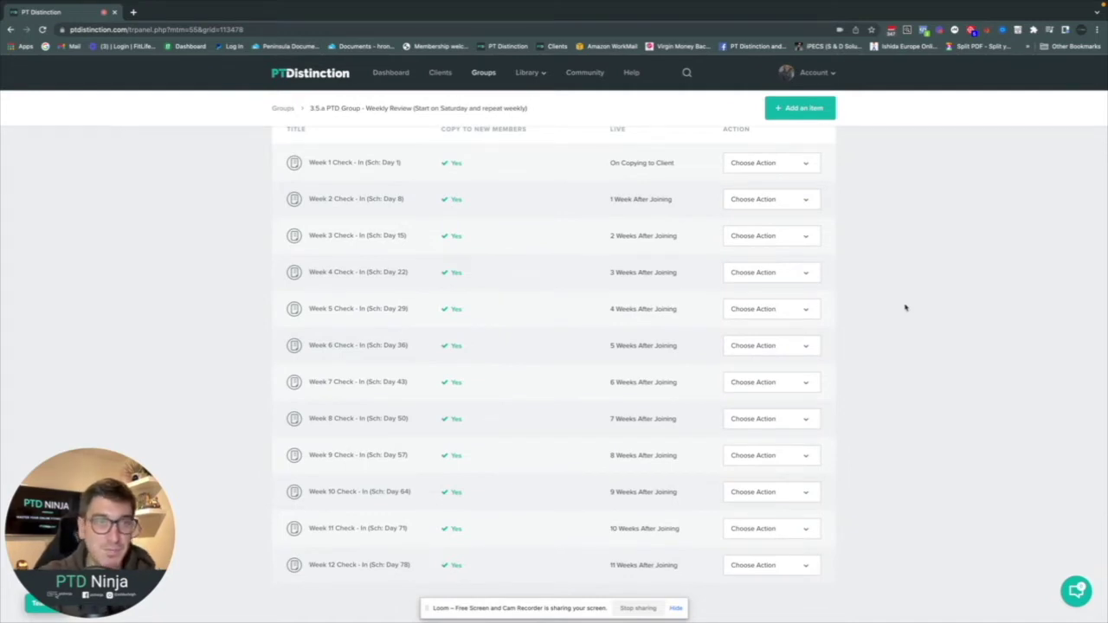
scroll(905, 307, up, 2)
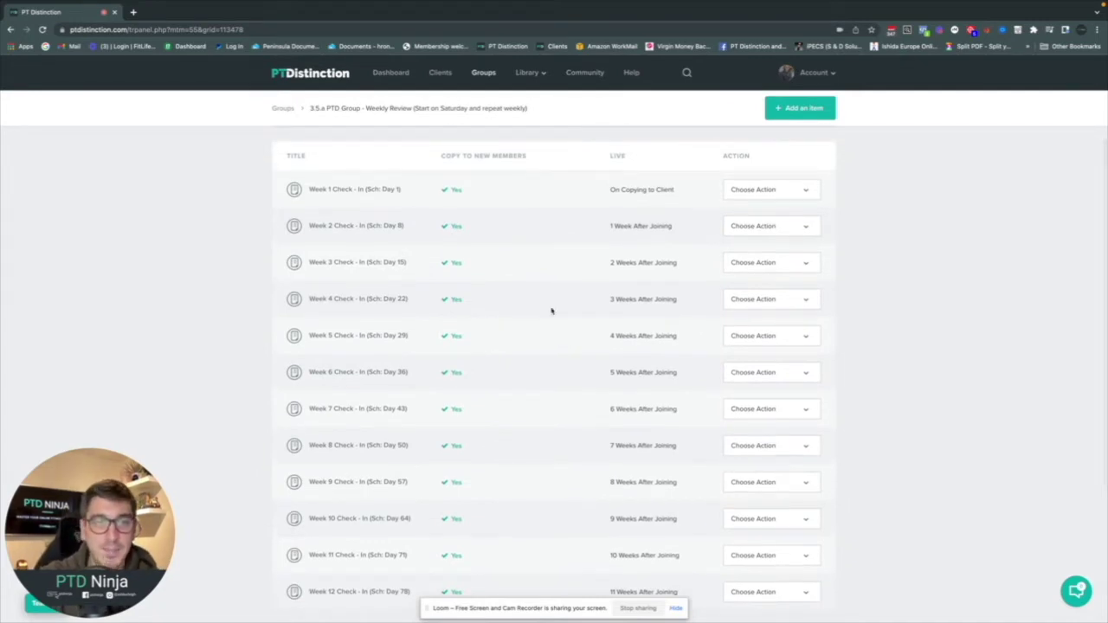
scroll(365, 216, down, 1)
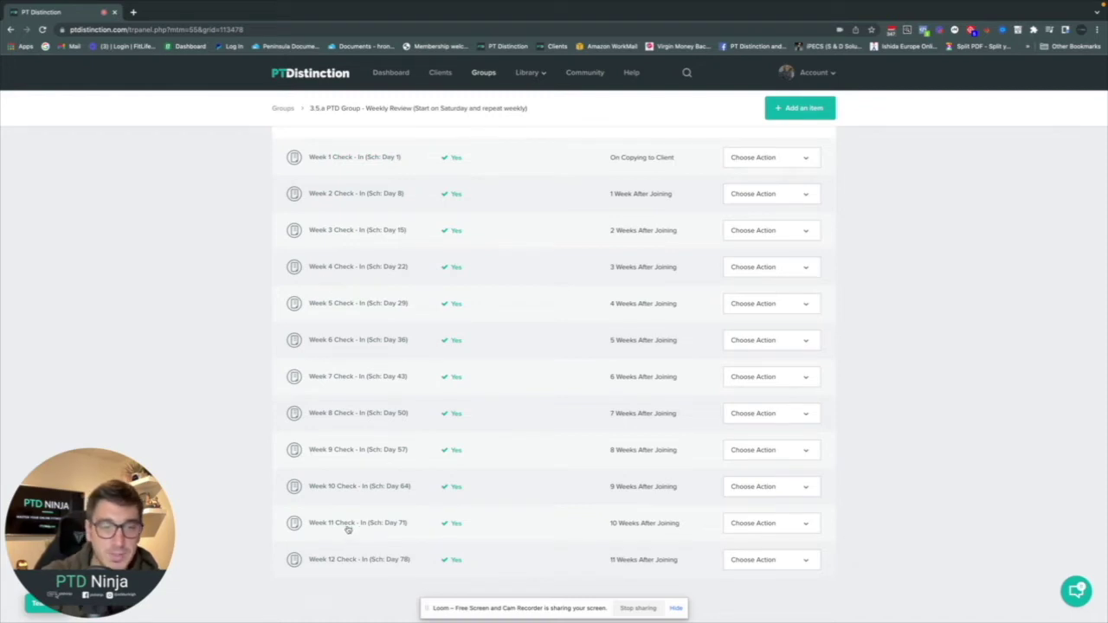
scroll(351, 530, up, 1)
scroll(355, 524, up, 1)
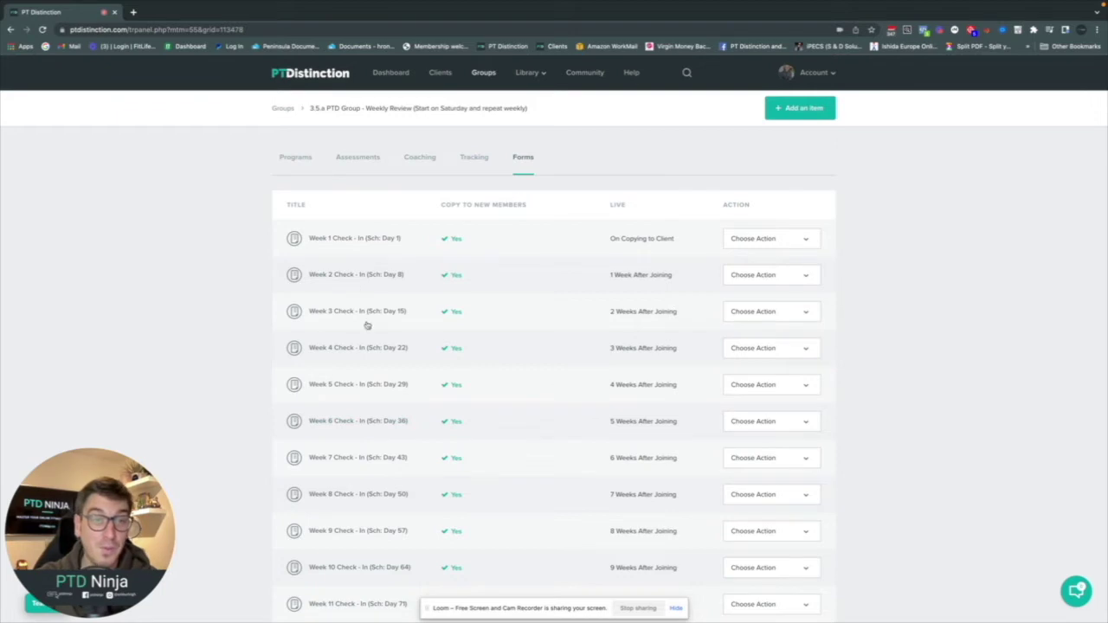
scroll(373, 348, down, 1)
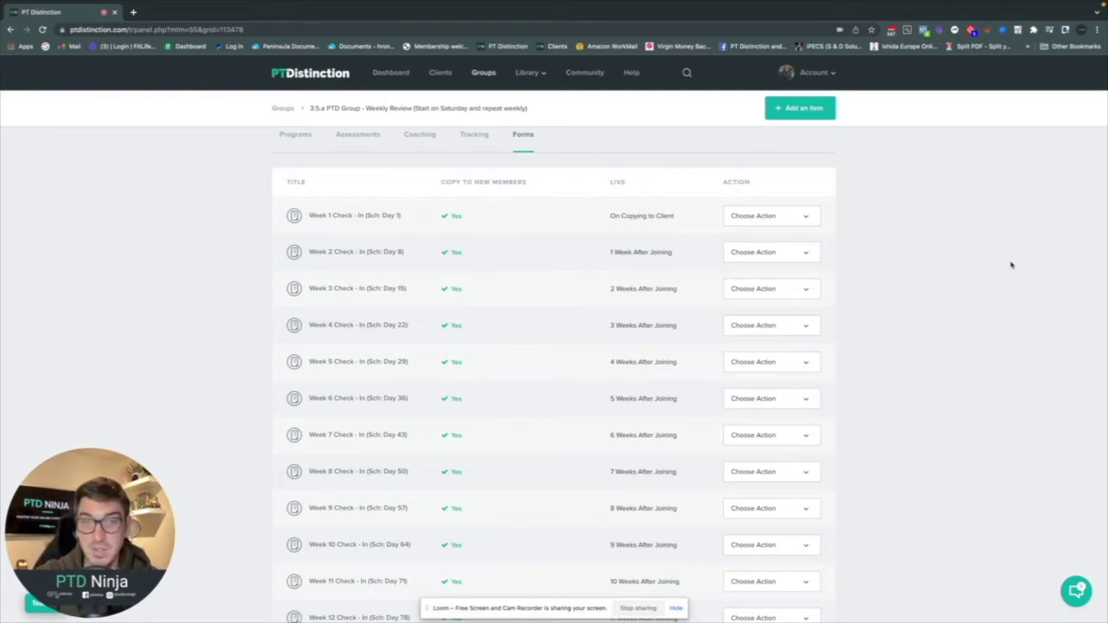
scroll(1009, 266, down, 1)
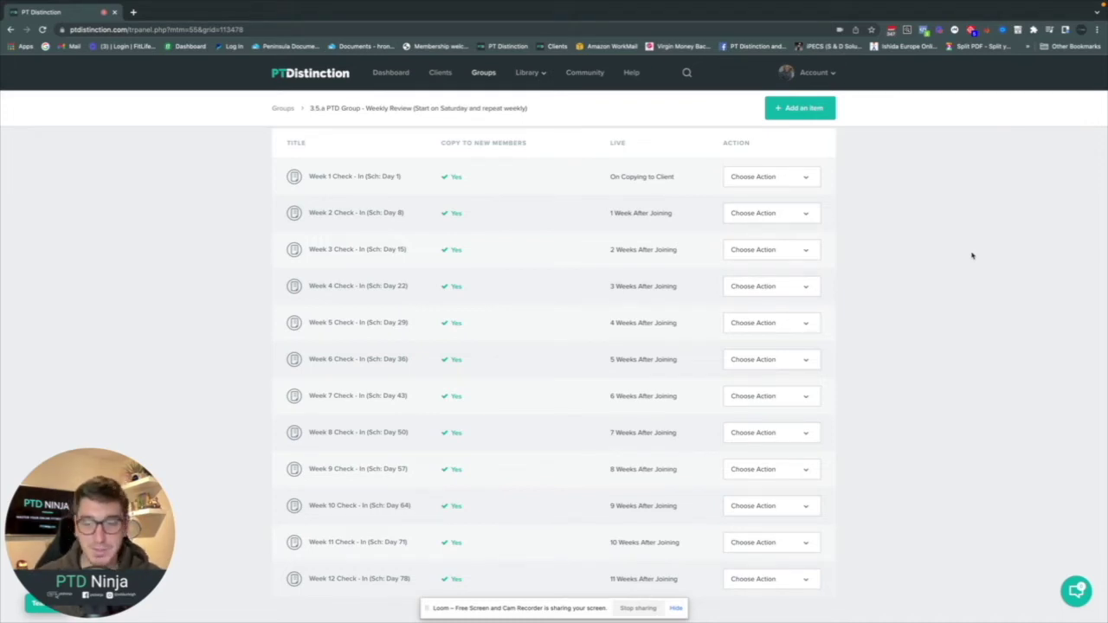
scroll(482, 307, down, 1)
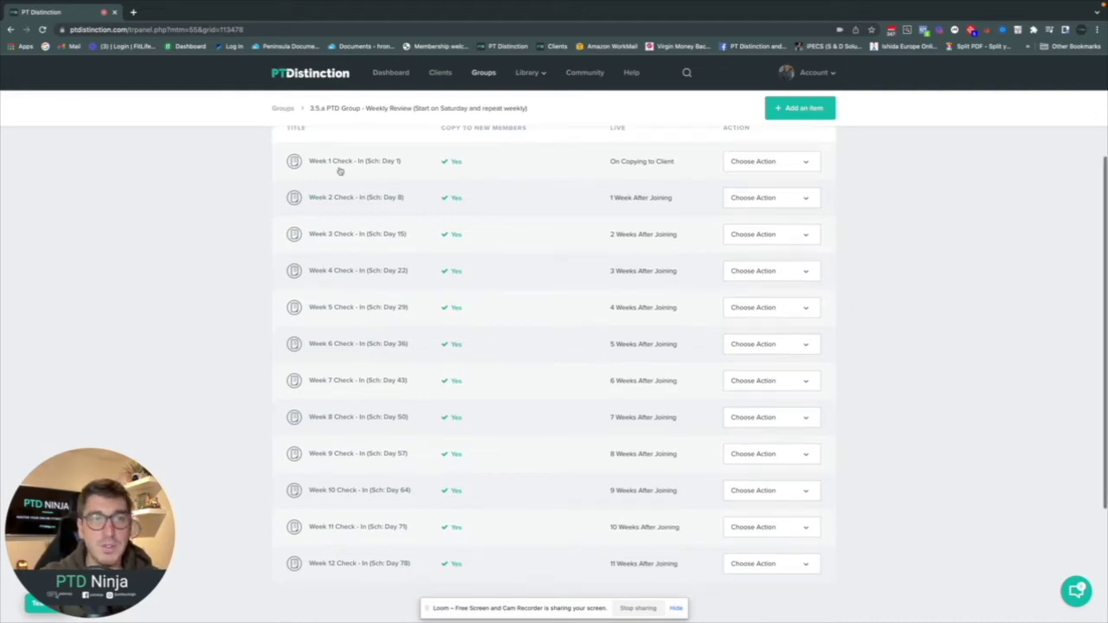
scroll(353, 556, up, 1)
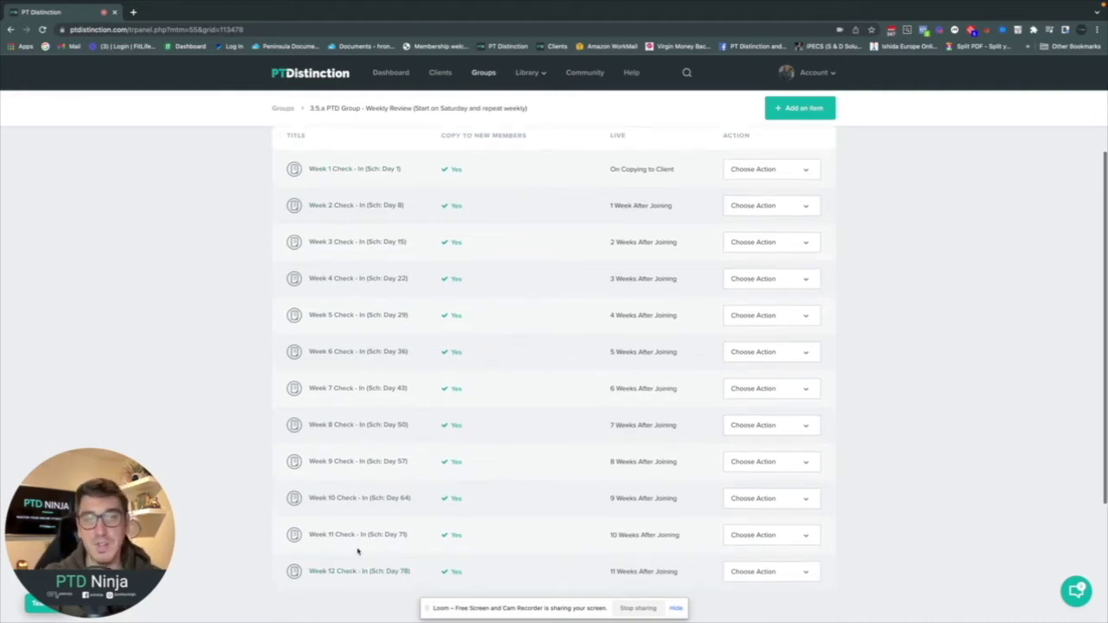
scroll(364, 433, down, 1)
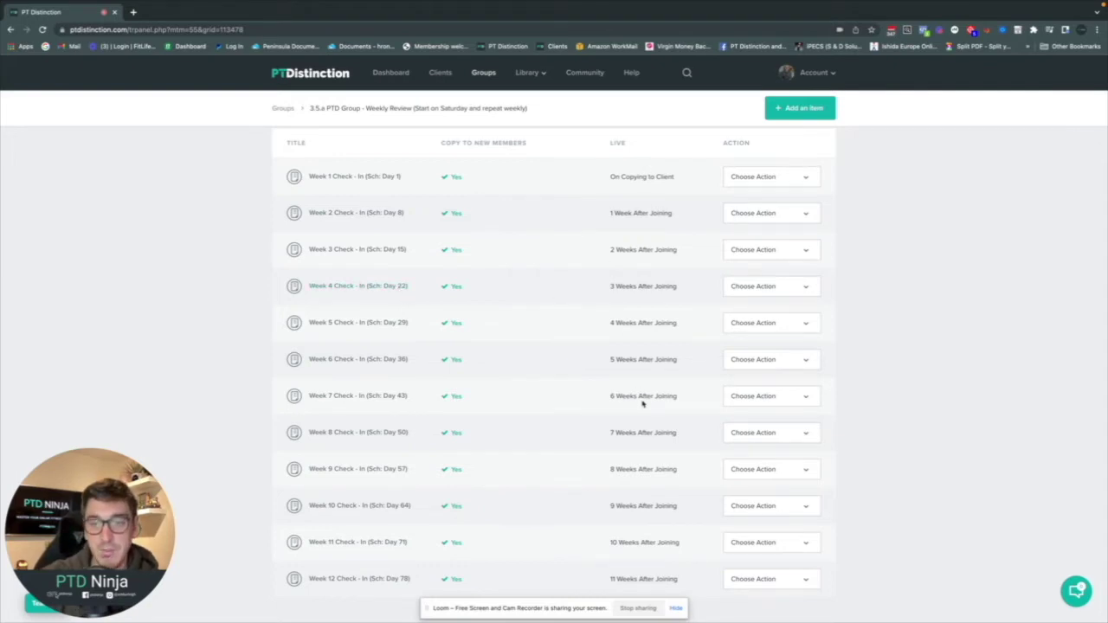
scroll(642, 398, up, 1)
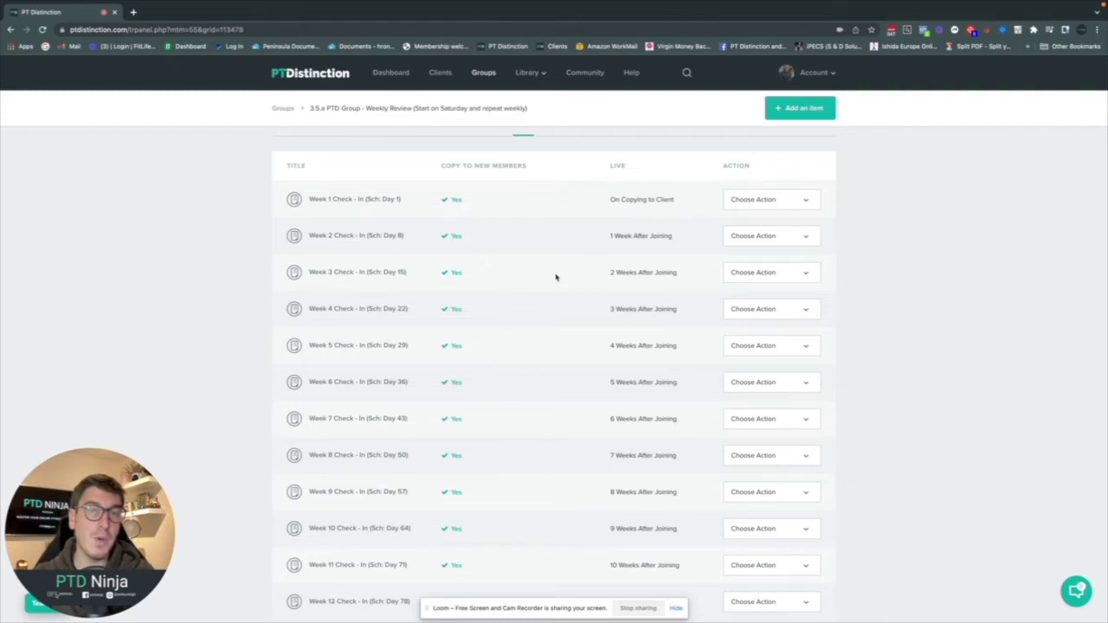
scroll(556, 270, up, 1)
scroll(556, 269, down, 2)
scroll(381, 240, down, 1)
scroll(384, 242, up, 5)
click(402, 156)
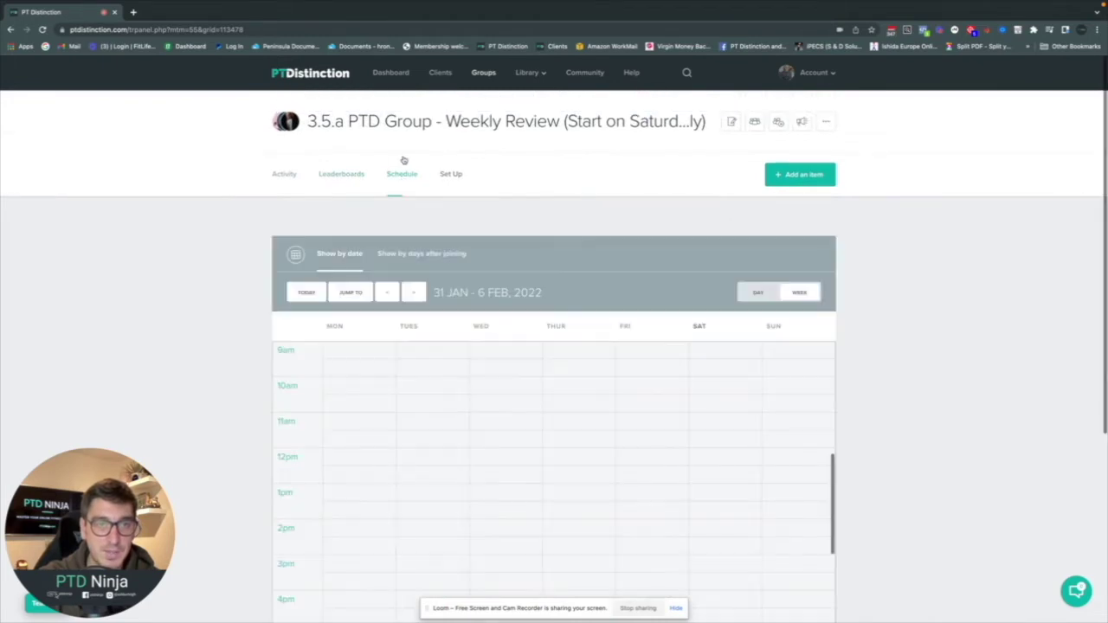
- Lay out the group schedule by days after joining, showing Day 0 – Day 6
click(422, 254)
scroll(547, 250, down, 2)
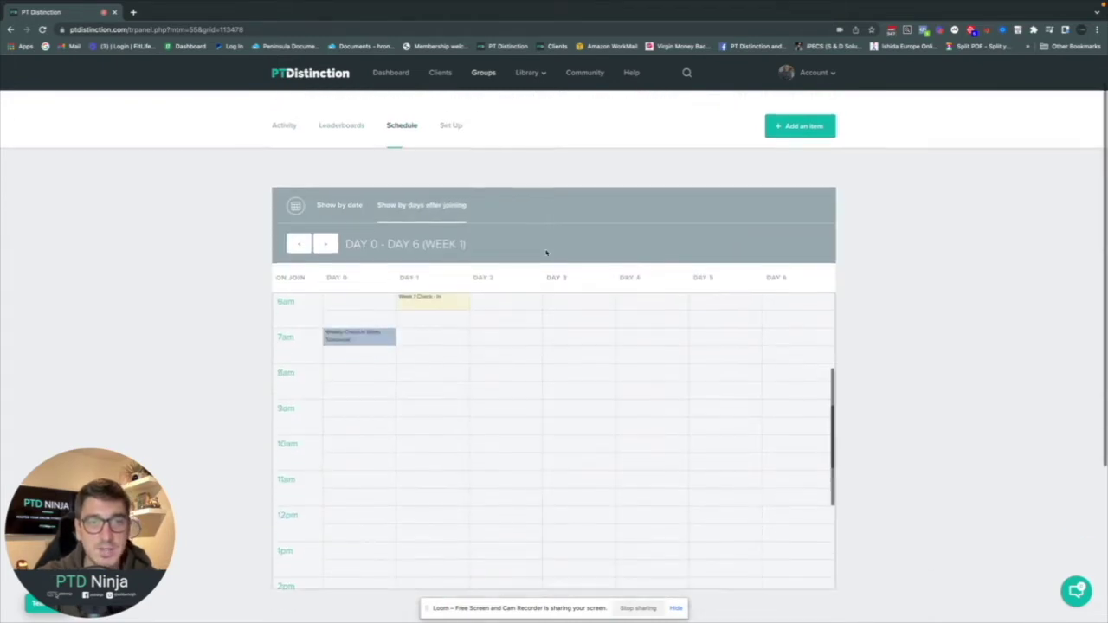
scroll(441, 289, up, 2)
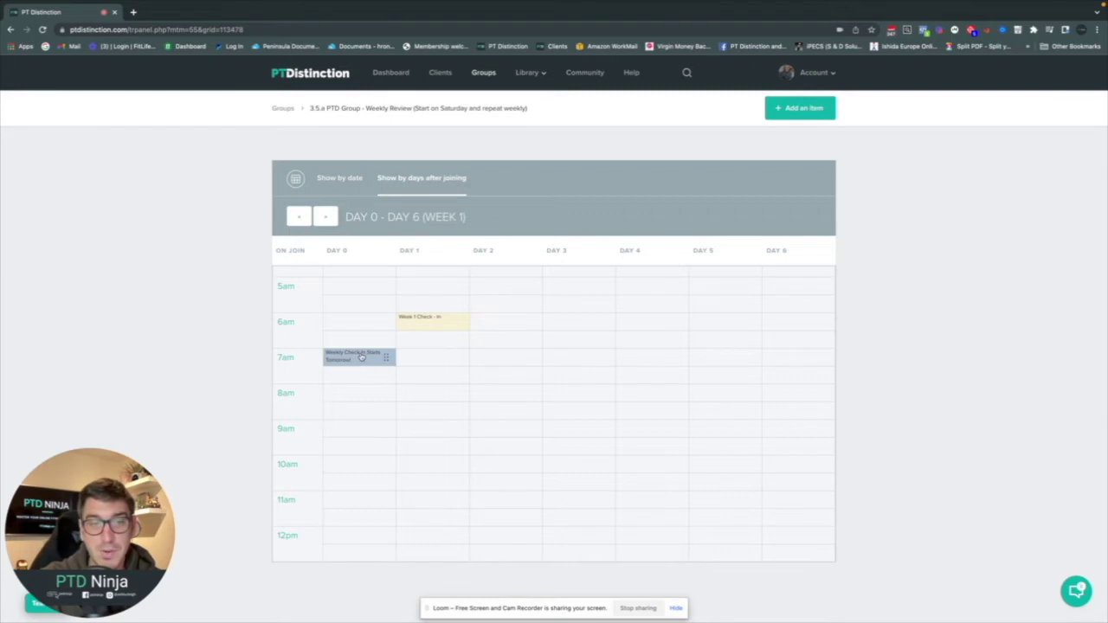
- Inspect the Day 0 Weekly Check-In Starts Tomorrow page and the Day 1 Week 1 Check-In details
click(361, 362)
click(557, 409)
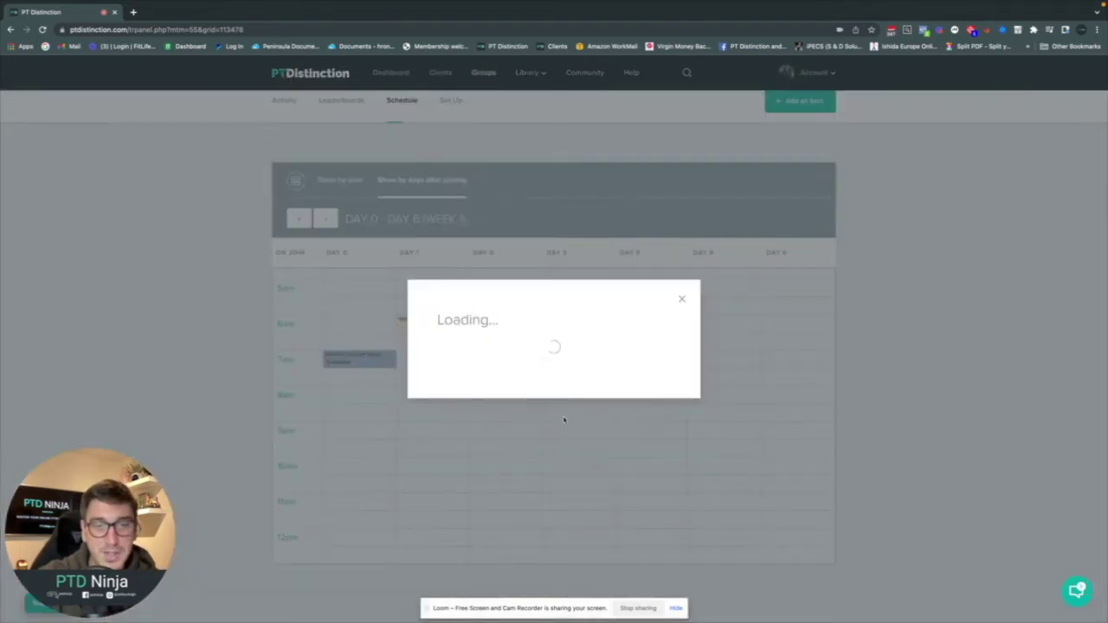
scroll(568, 398, down, 1)
scroll(569, 398, down, 2)
scroll(754, 181, up, 3)
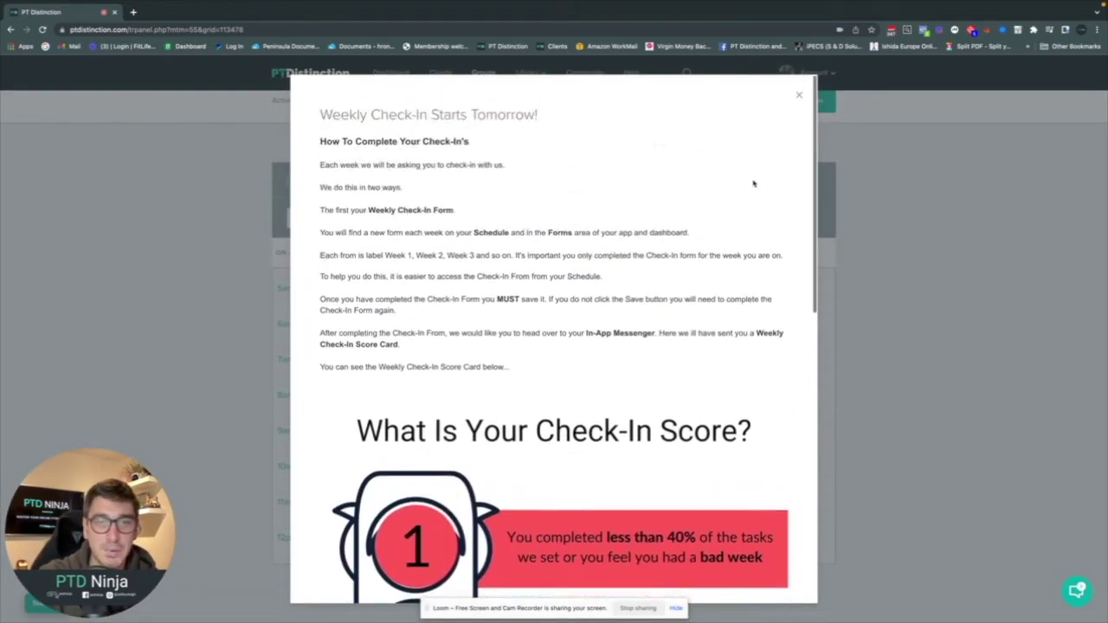
click(799, 94)
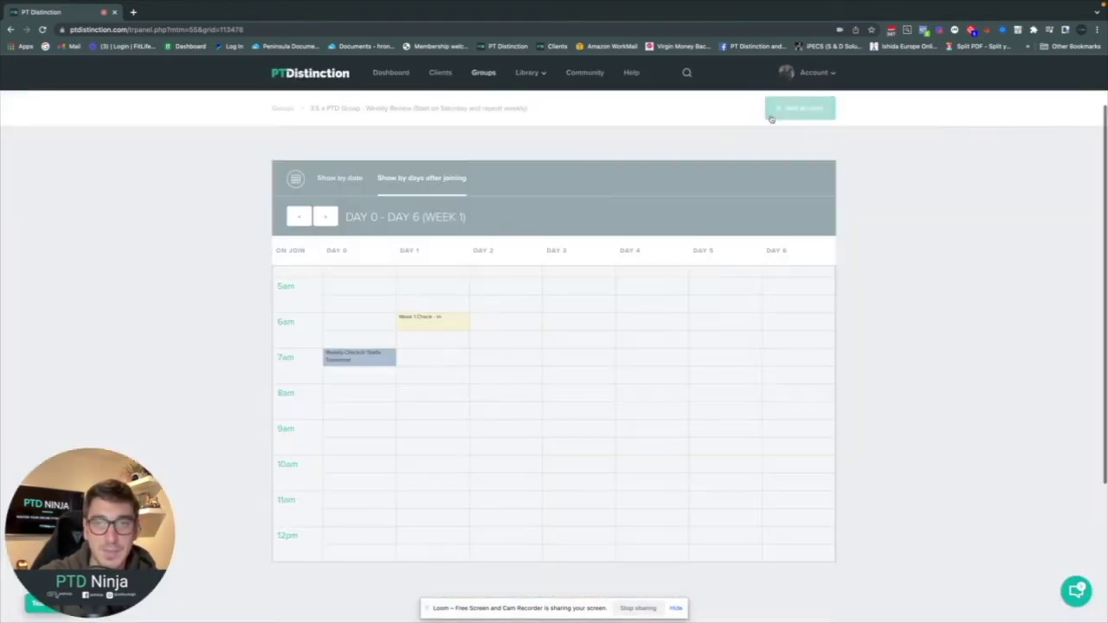
click(428, 326)
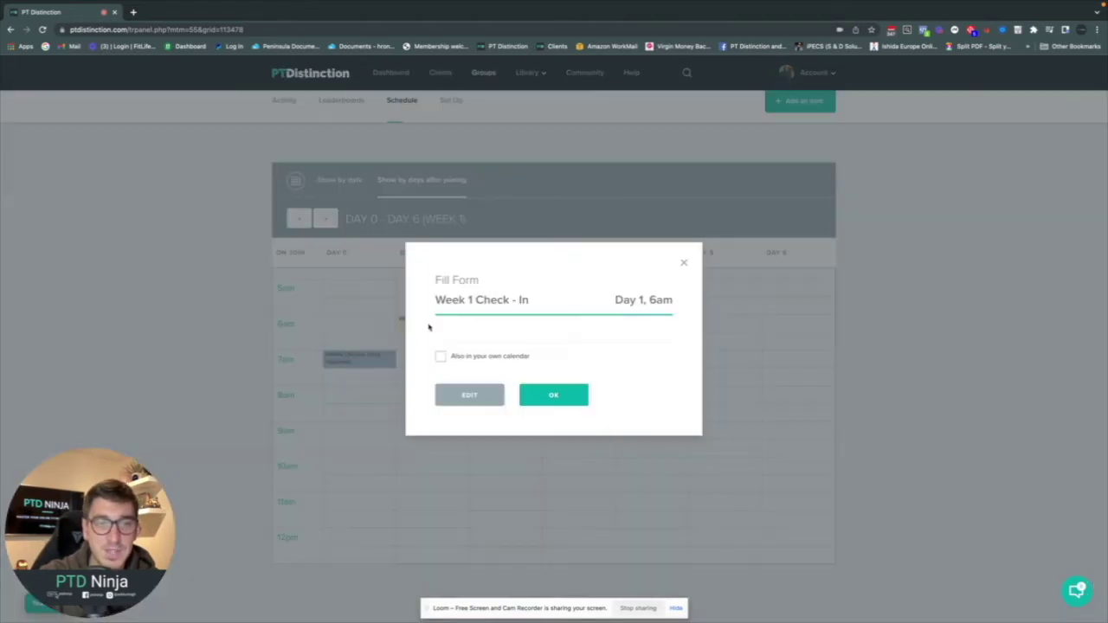
click(684, 261)
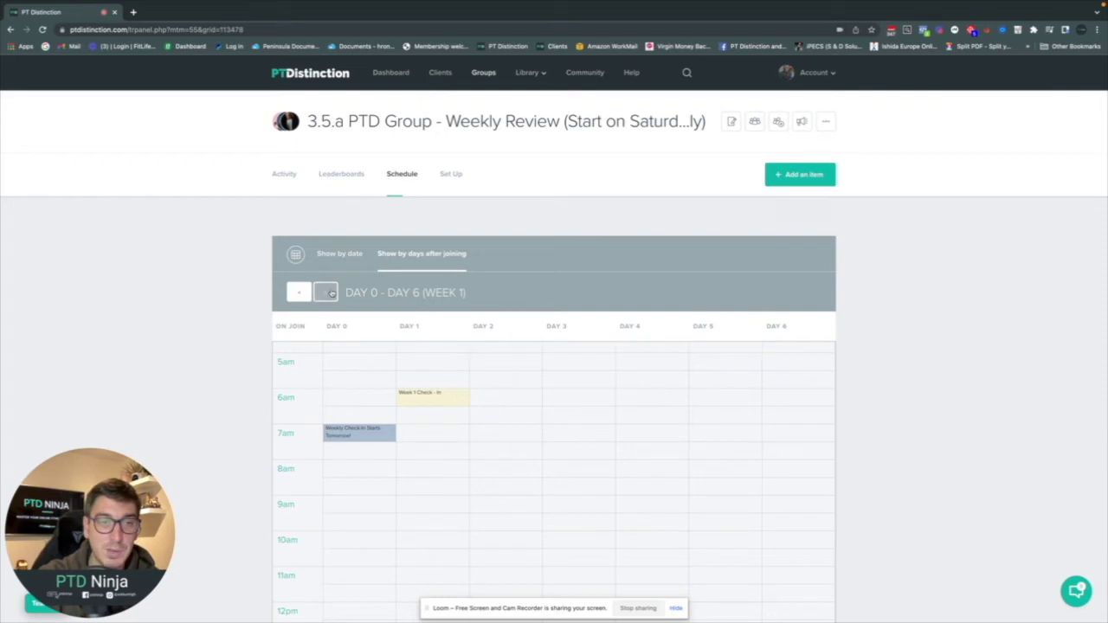
- Step the schedule to Week 3 and back to Week 2, then return to the group's forms list
click(330, 294)
scroll(423, 442, down, 3)
click(329, 294)
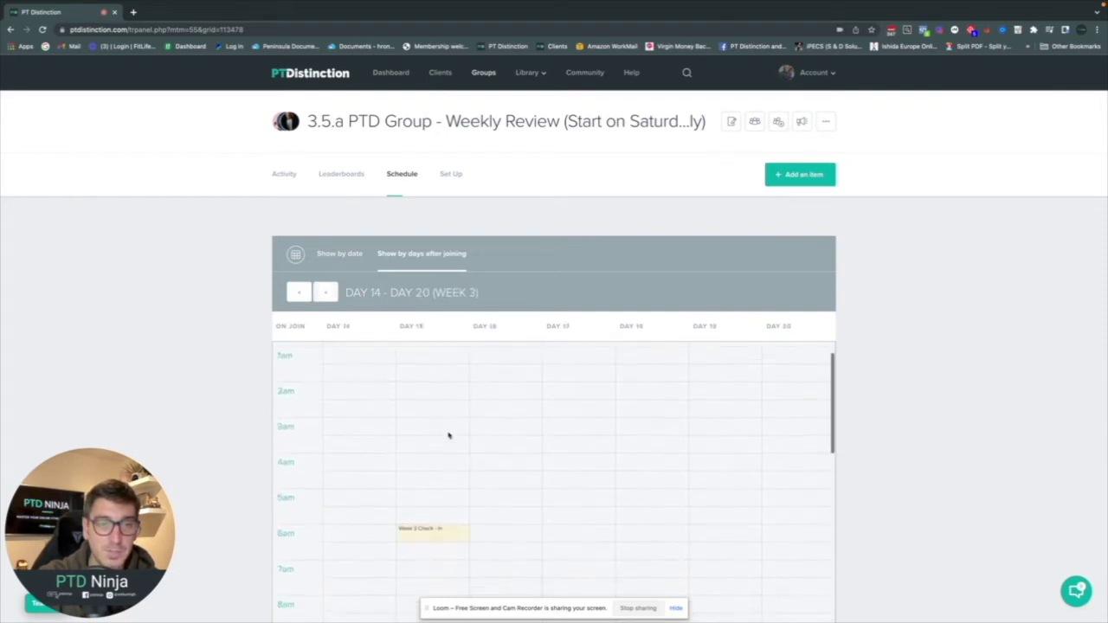
click(299, 292)
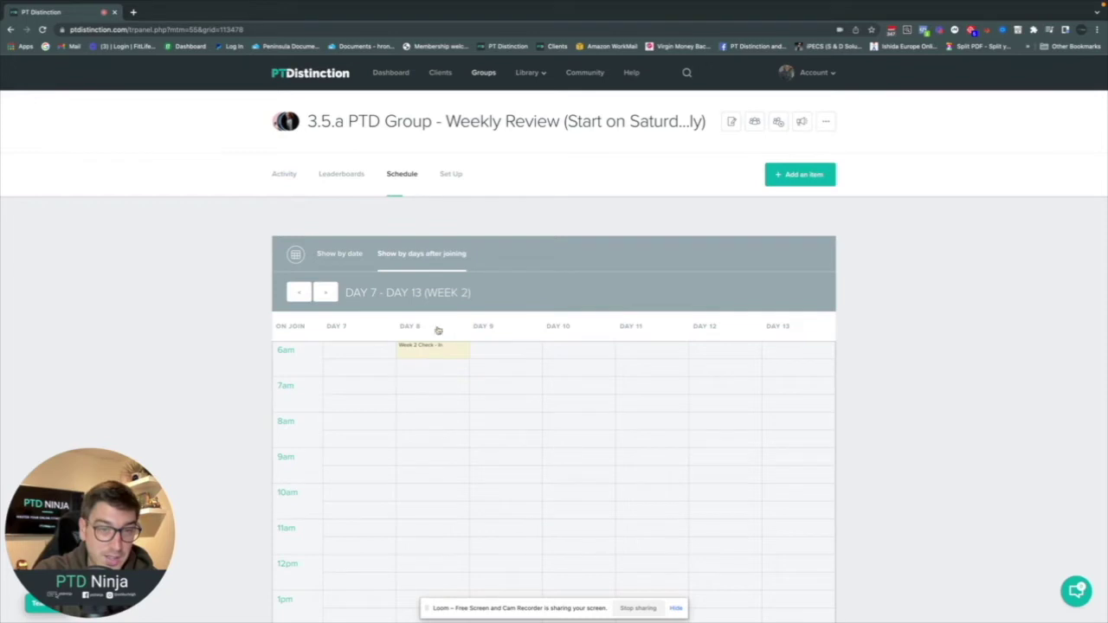
click(451, 176)
- Open the Week 1 Check - In form in the builder, review its questions, then return to the group
click(746, 329)
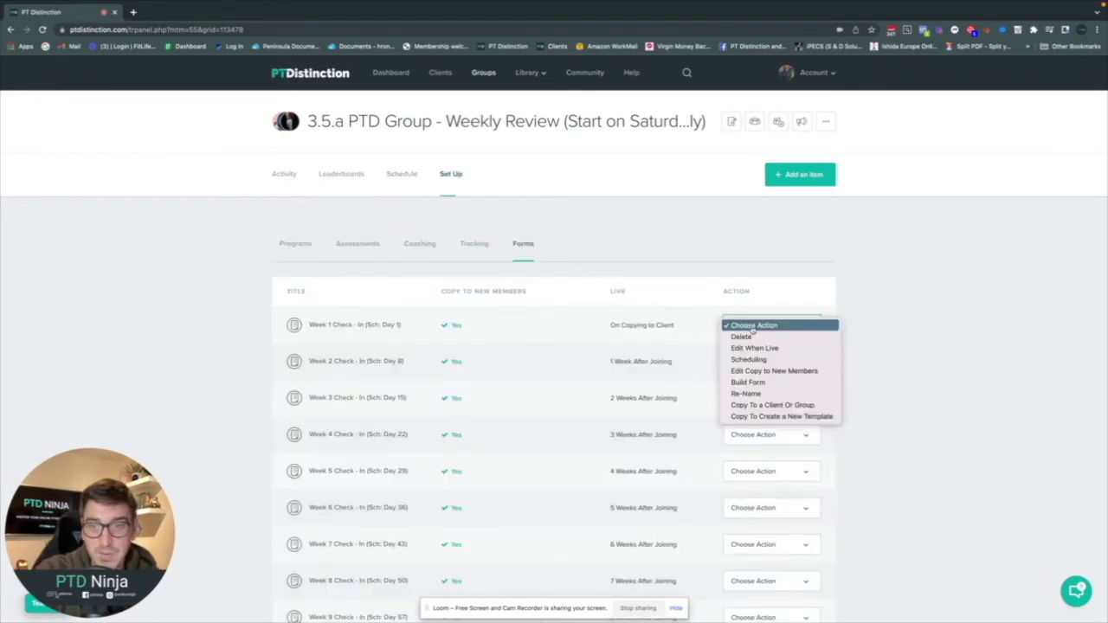
click(759, 384)
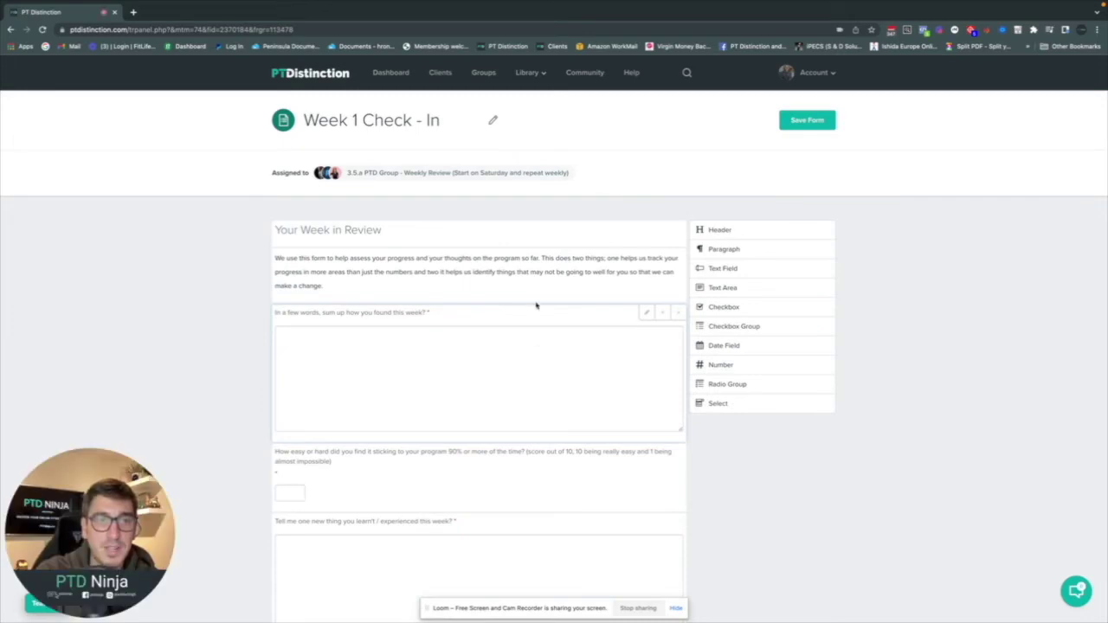
scroll(485, 320, down, 1)
scroll(502, 338, down, 5)
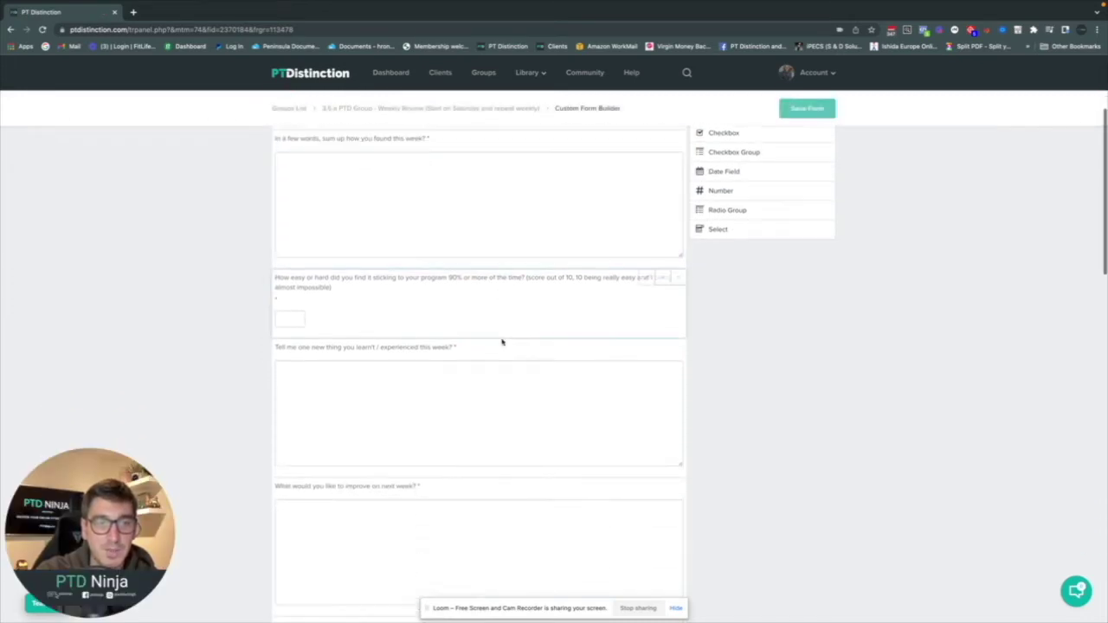
scroll(502, 340, down, 7)
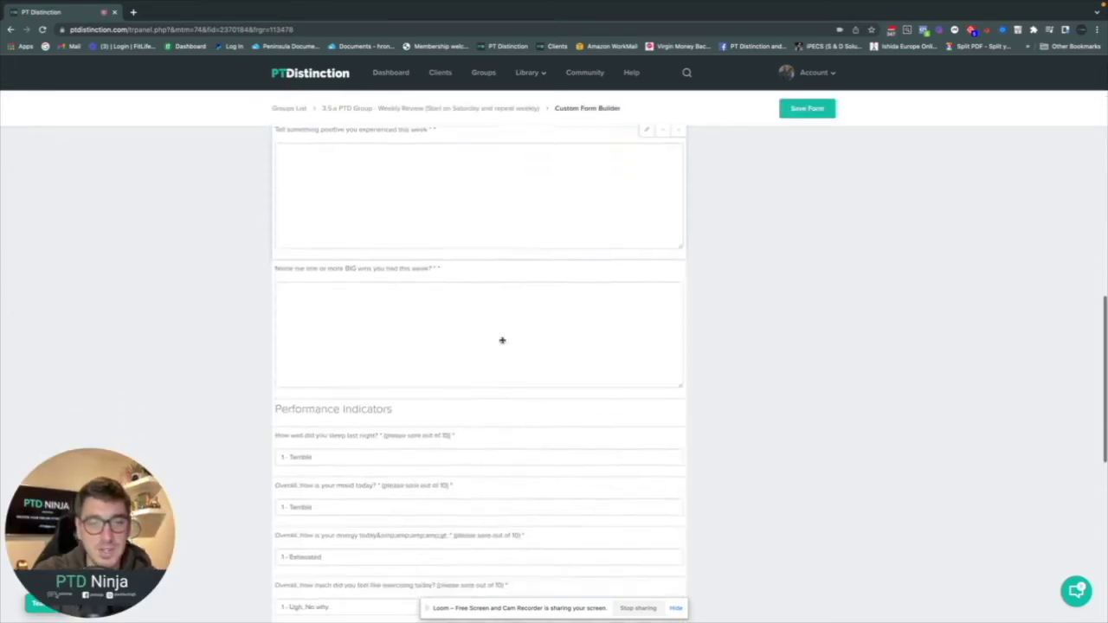
scroll(463, 282, up, 1)
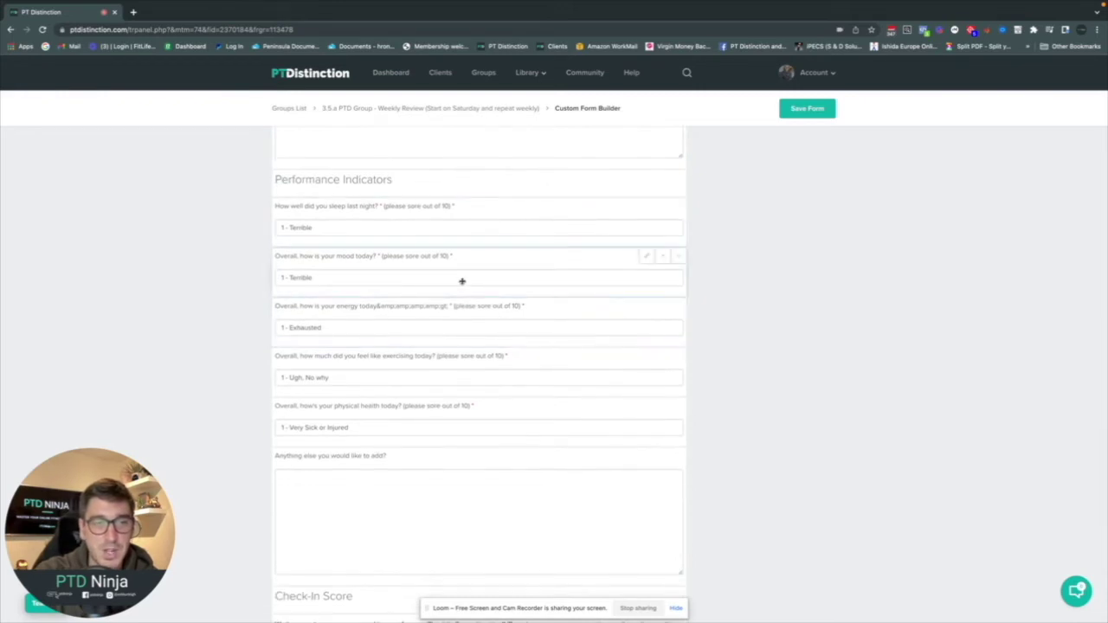
scroll(503, 320, down, 4)
scroll(509, 335, up, 2)
scroll(509, 335, up, 15)
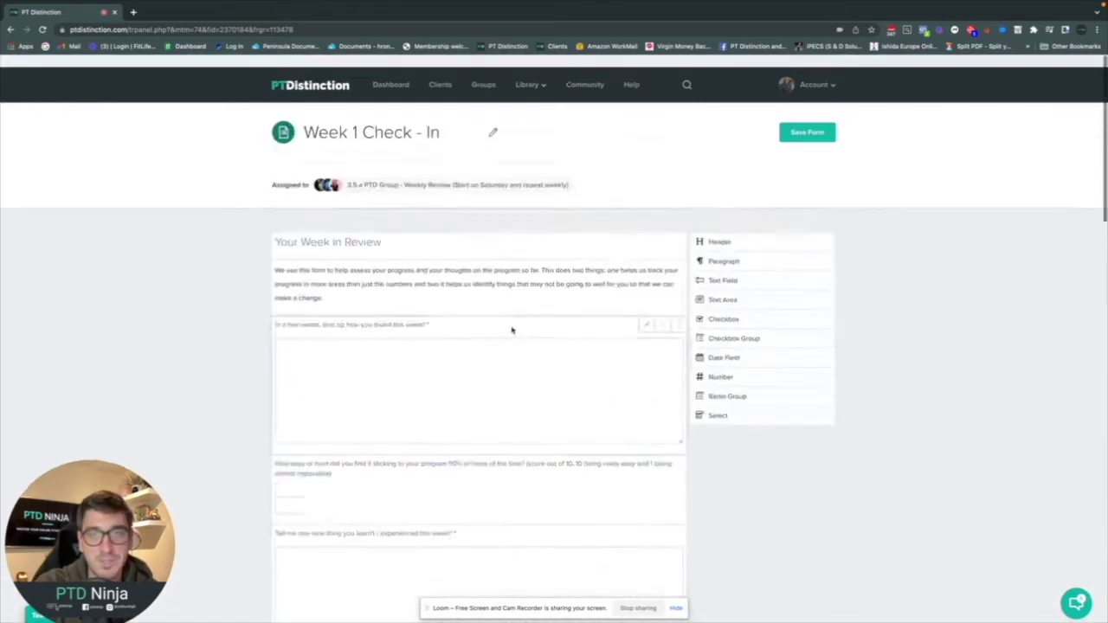
click(414, 174)
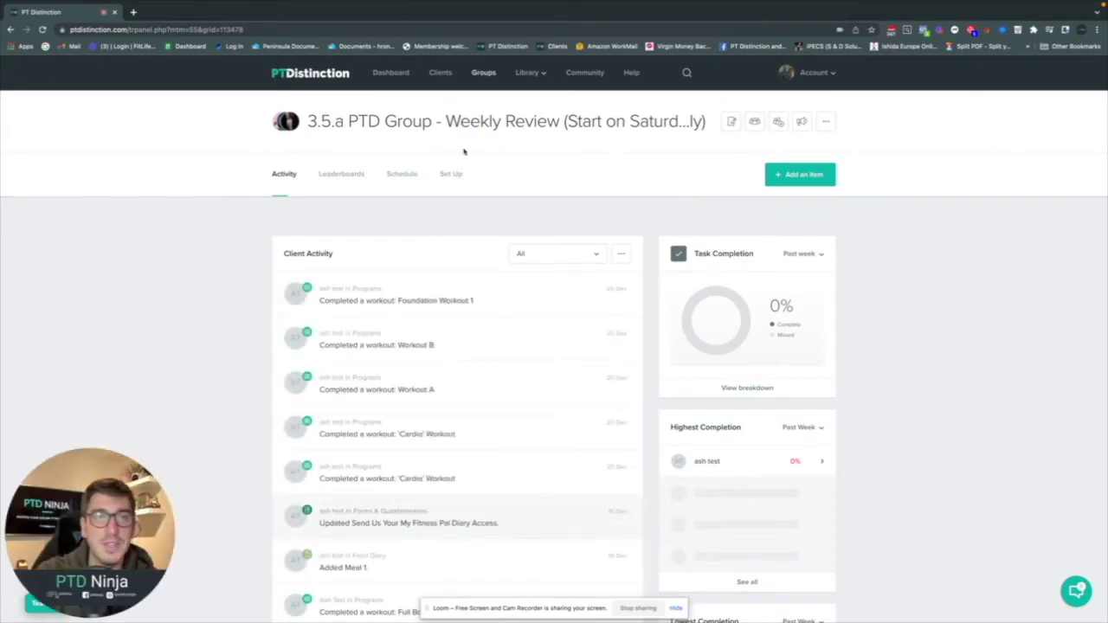
- Add a new test client with first name, last name and email, and send login details
click(440, 75)
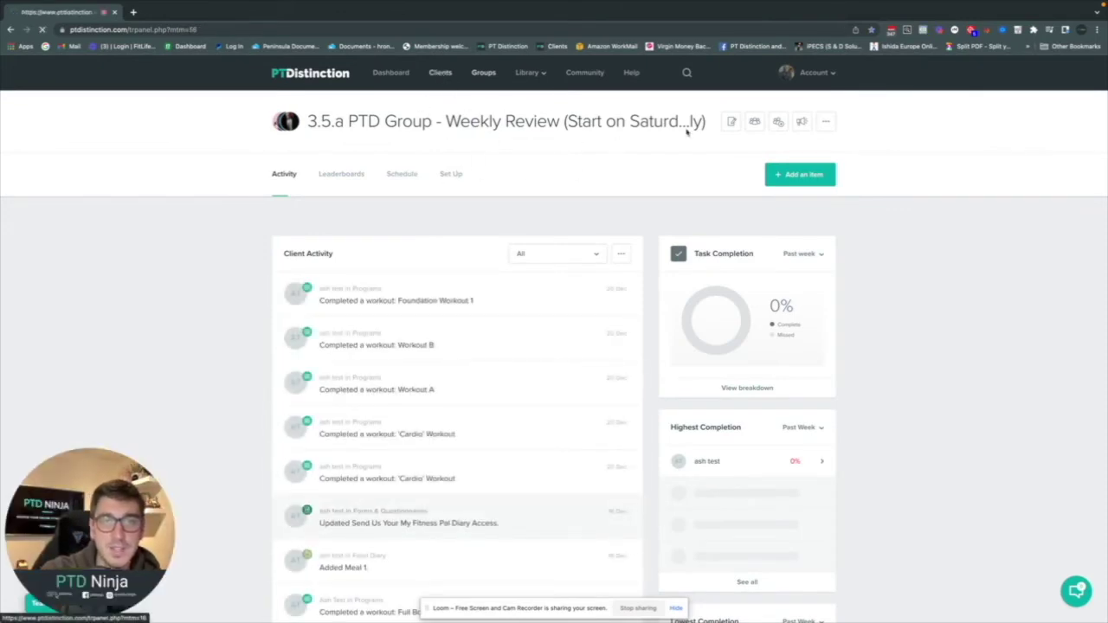
click(812, 245)
click(367, 219)
text(Josh)
key(Tab)
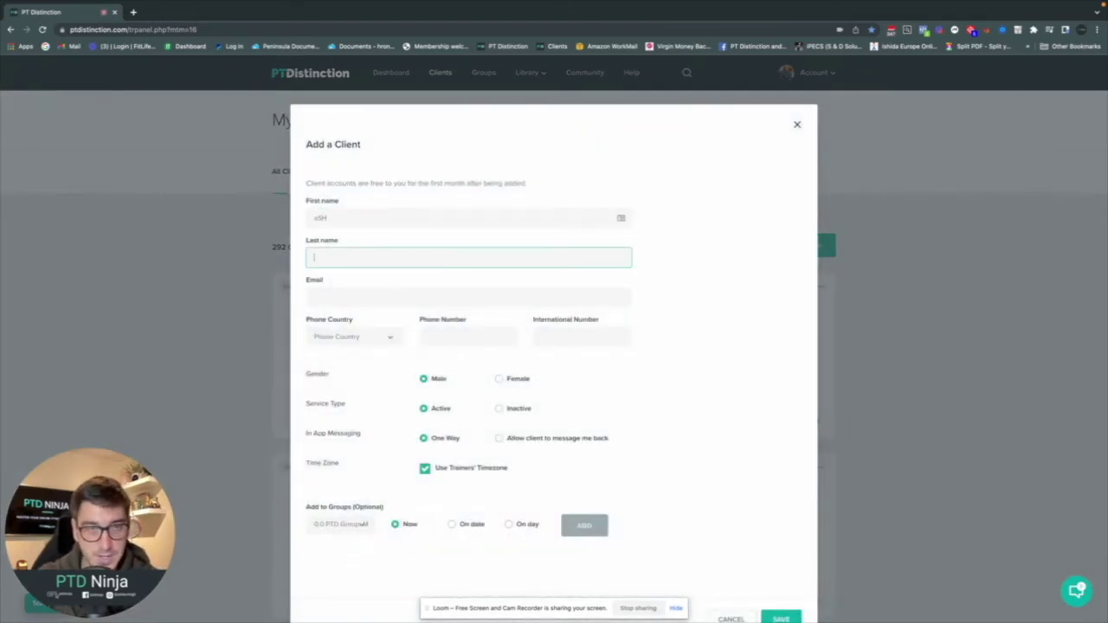
click(310, 217)
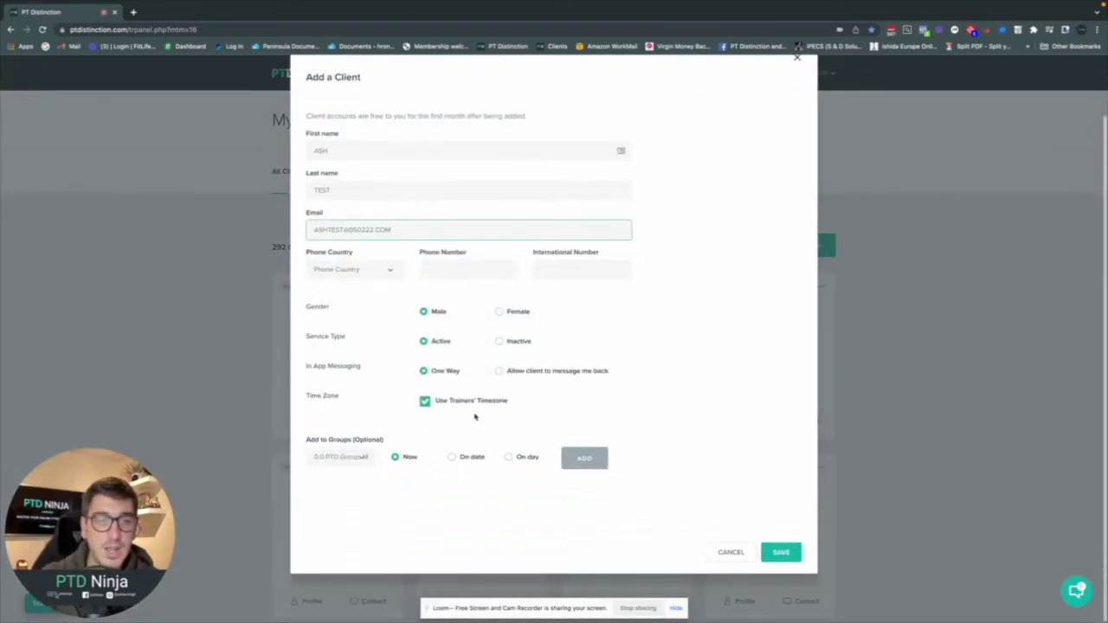
click(782, 551)
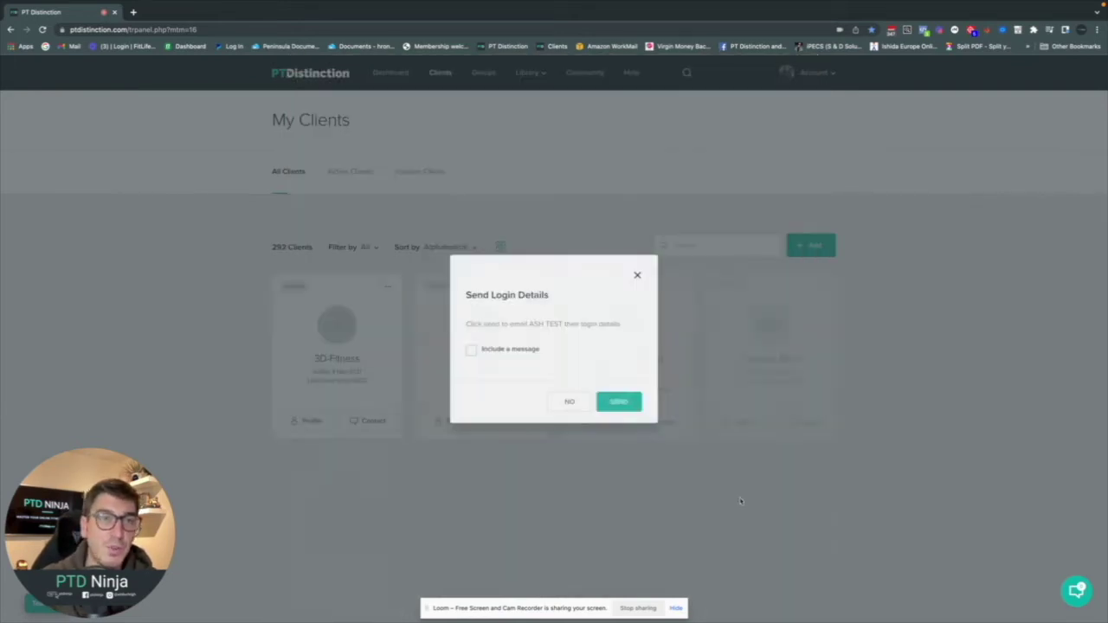
click(620, 403)
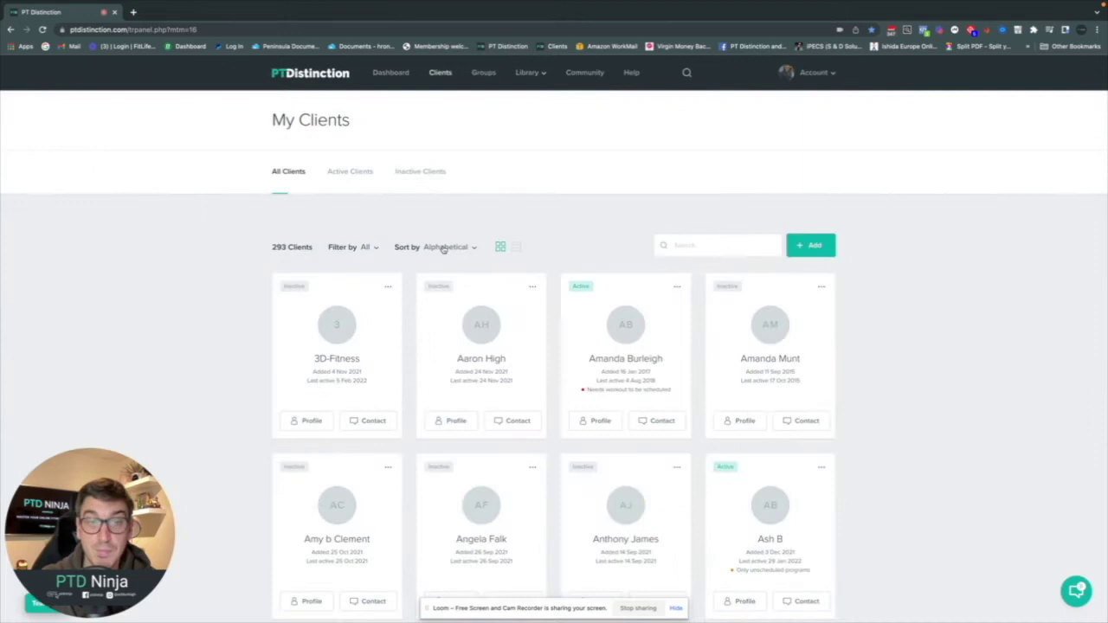
- Sort clients by Date added and open the new test client's profile
click(445, 247)
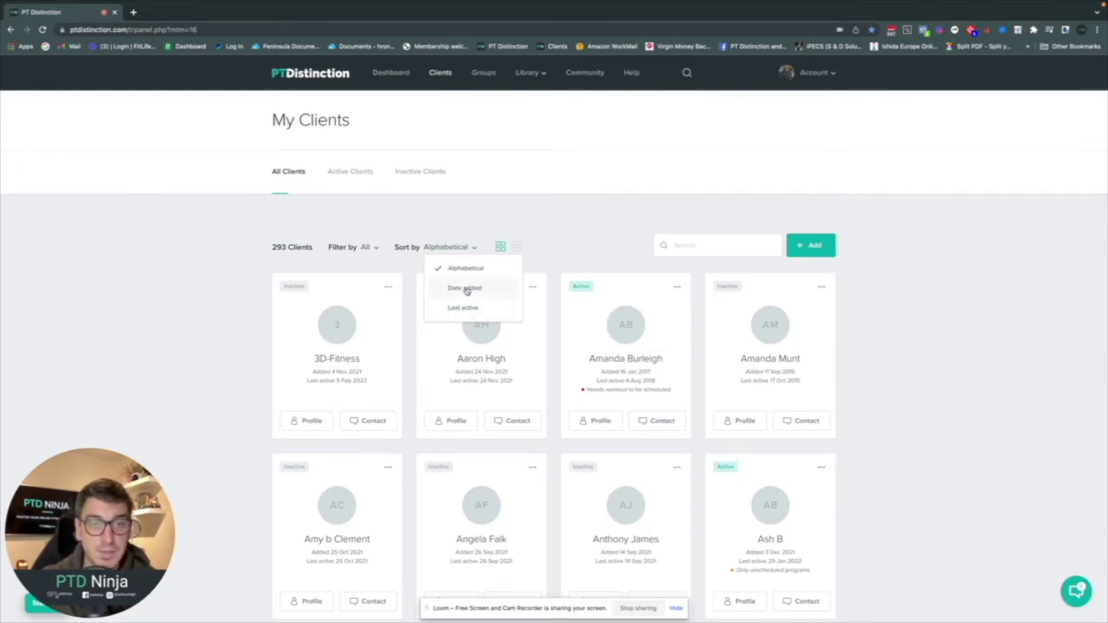
click(465, 289)
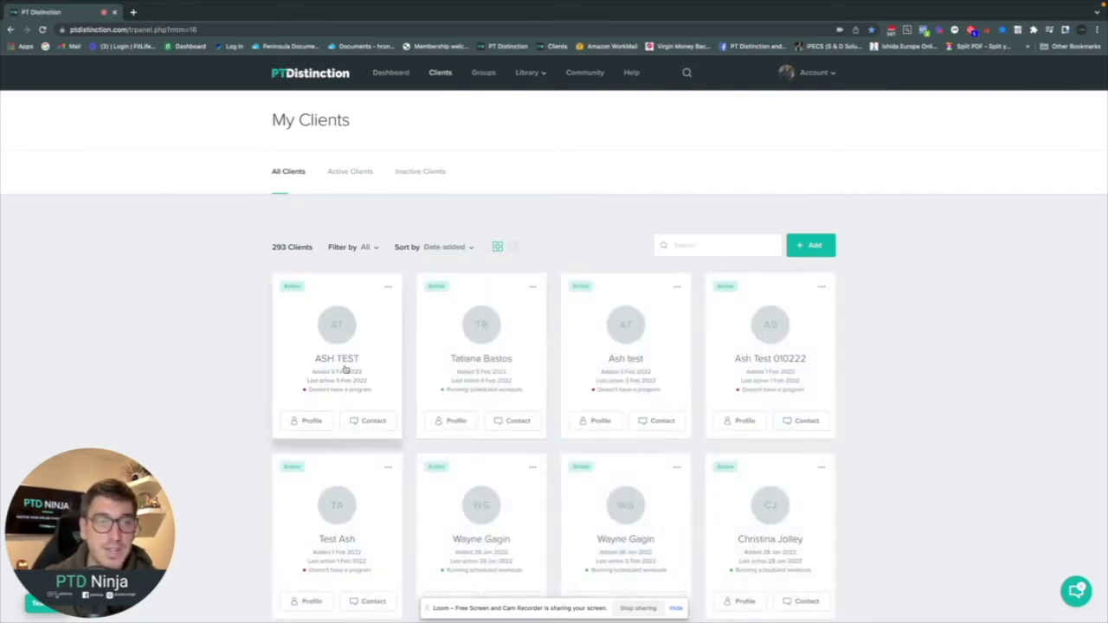
click(343, 372)
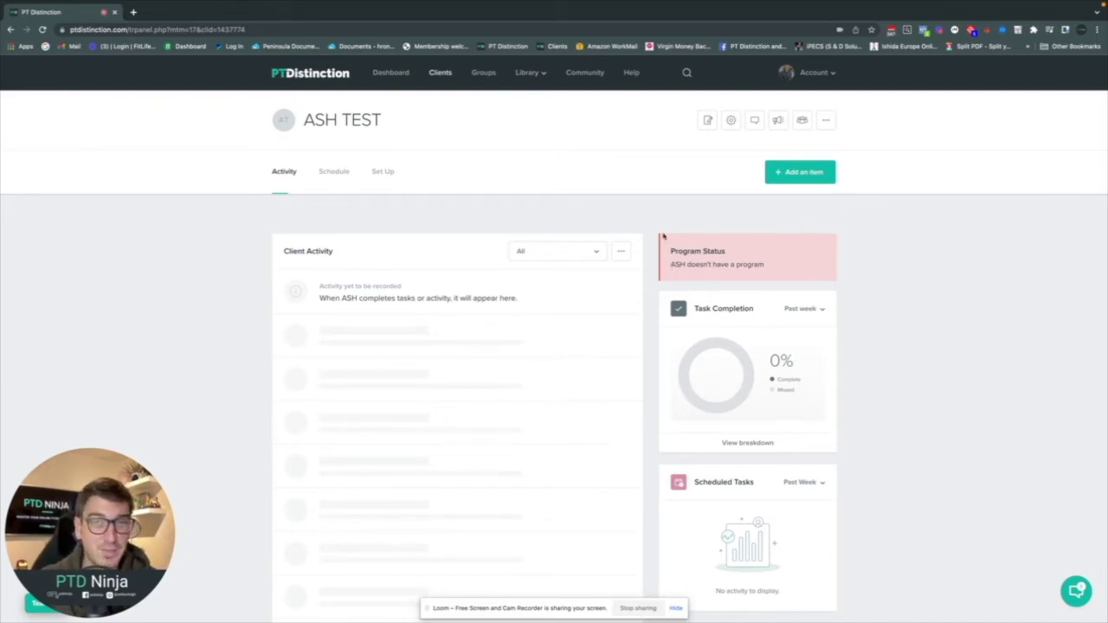
- Add the test client to 3.5.a PTD Group - Weekly Review starting now, then view its check-in forms
click(802, 120)
click(484, 368)
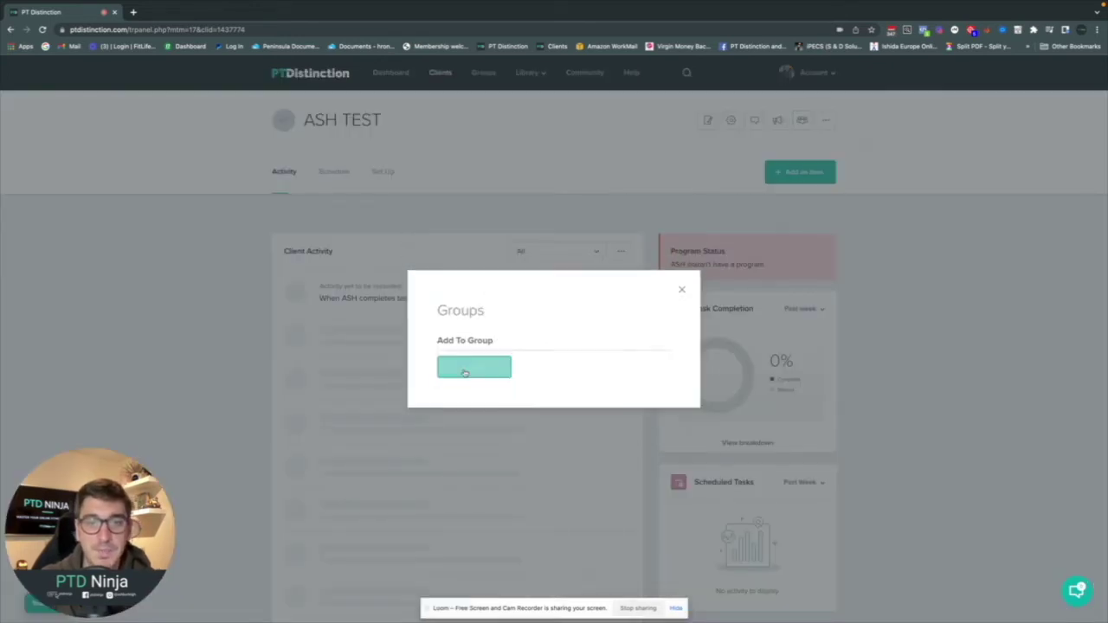
click(497, 317)
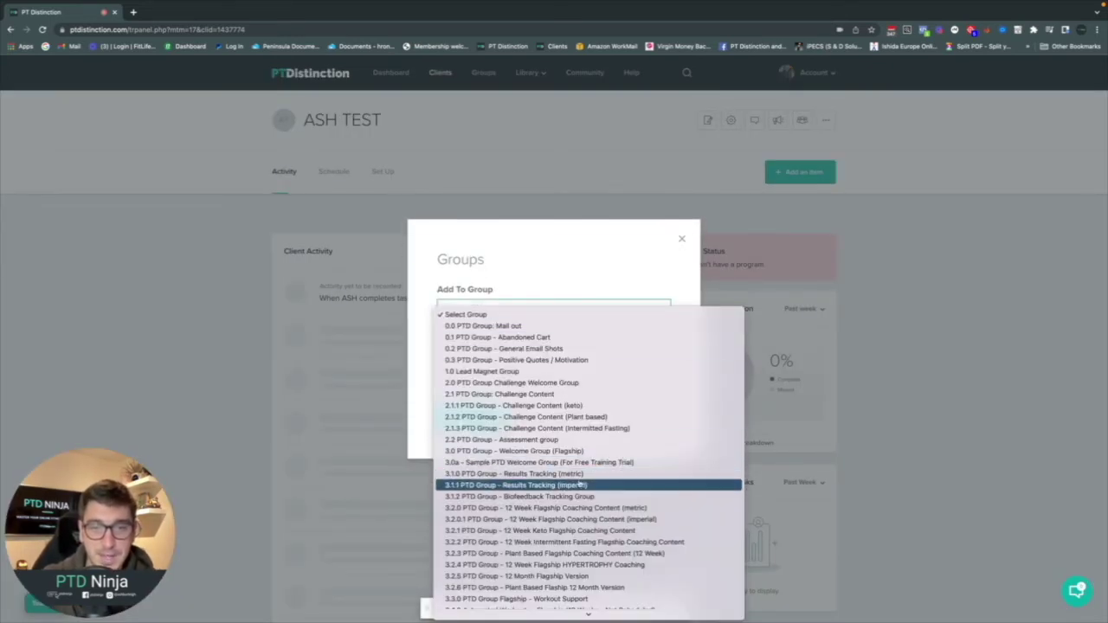
scroll(571, 485, down, 5)
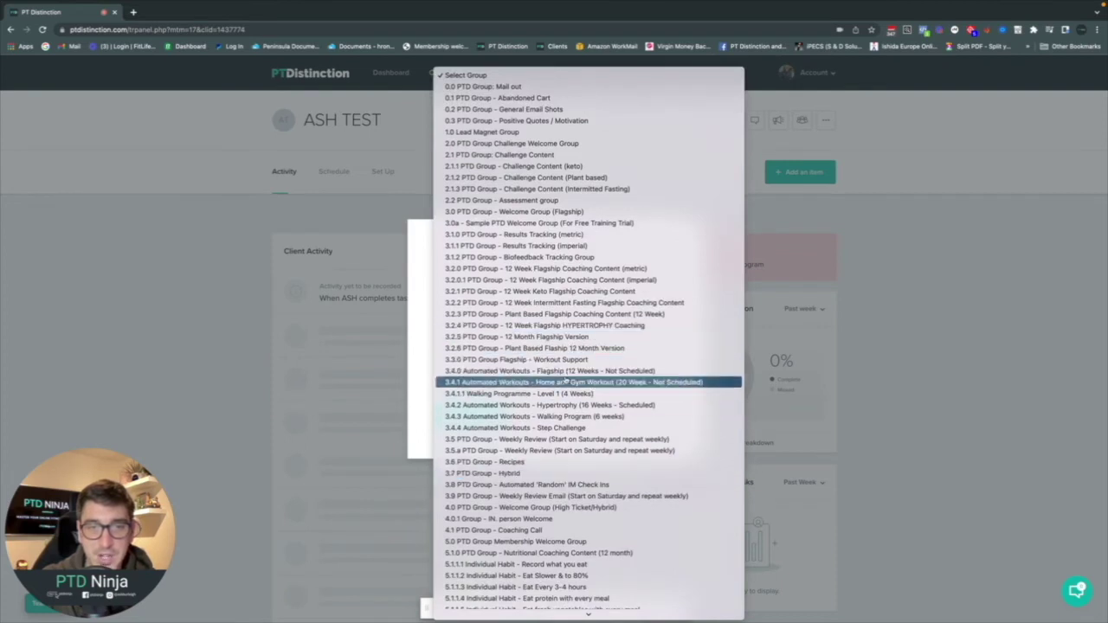
click(590, 451)
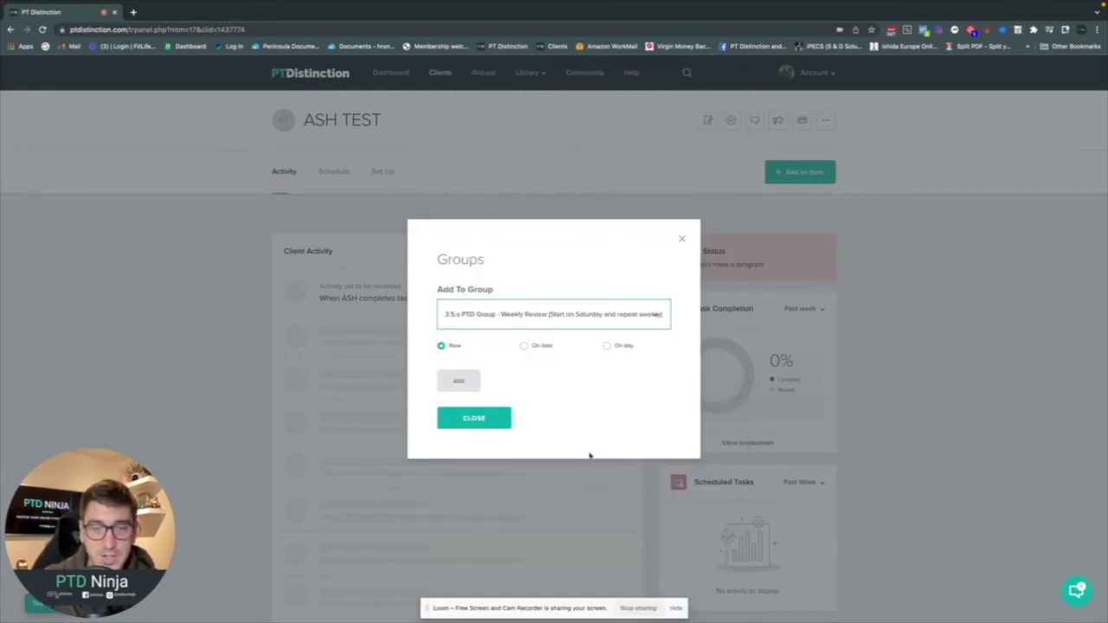
click(607, 348)
click(556, 363)
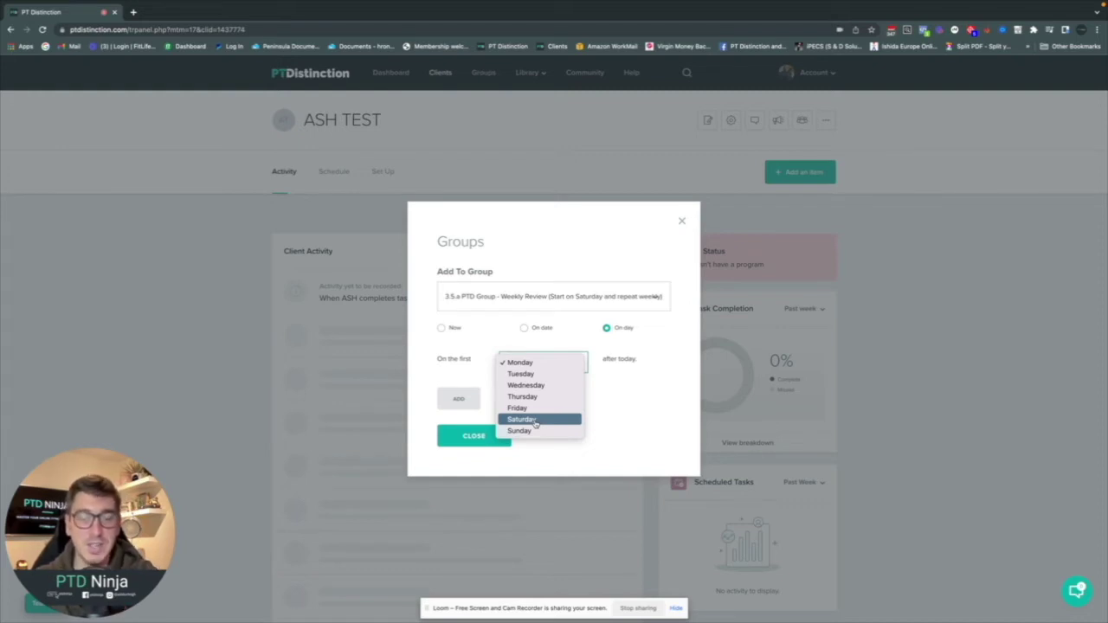
click(648, 426)
click(440, 328)
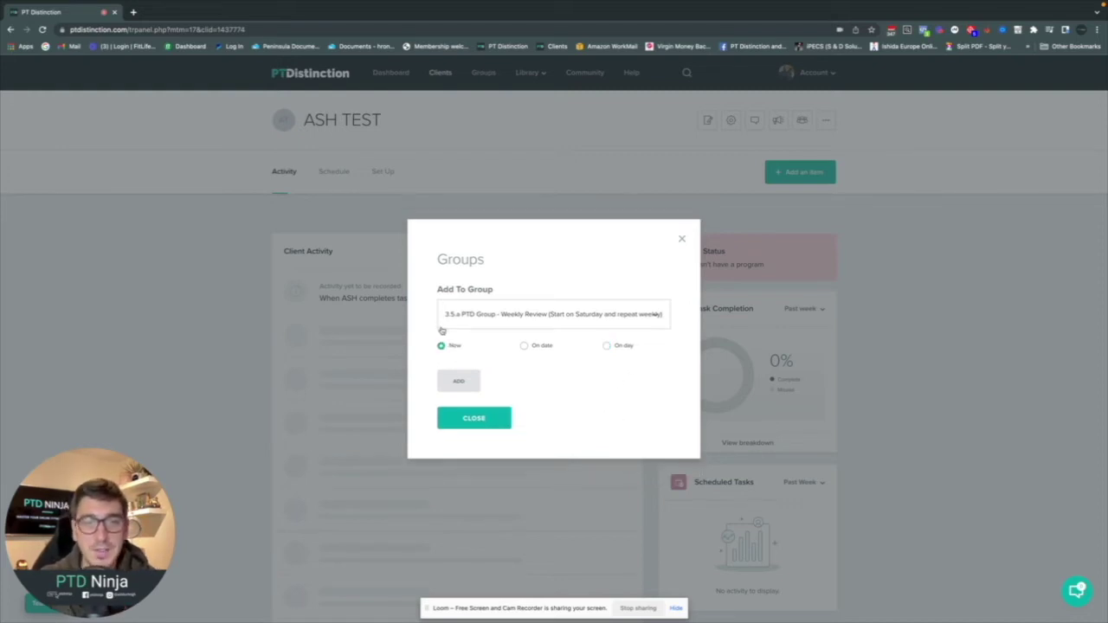
click(460, 384)
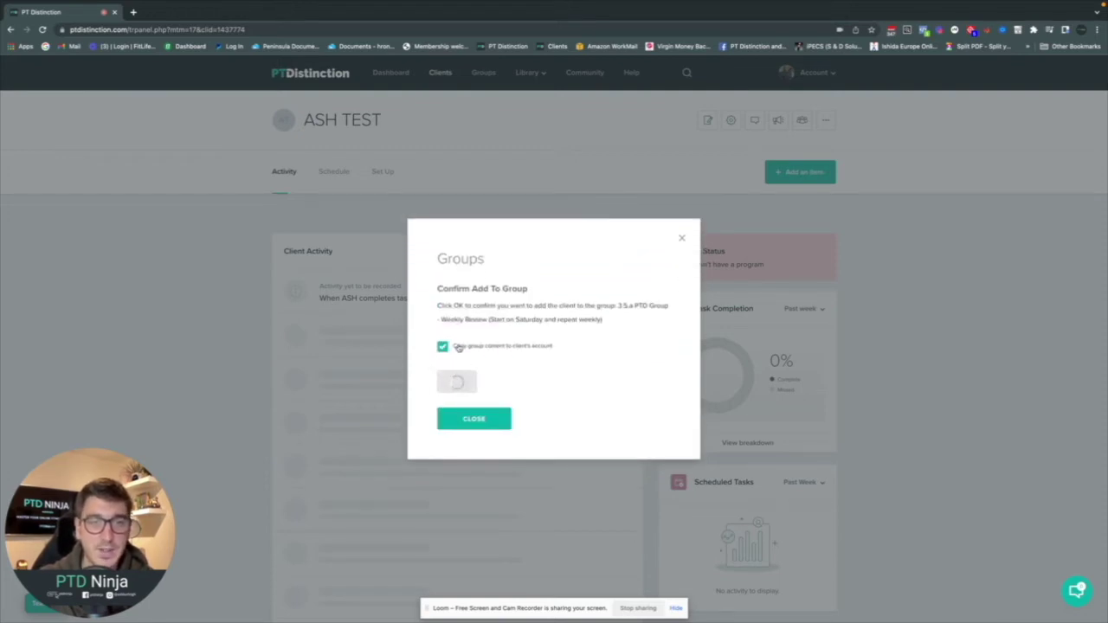
click(474, 403)
click(388, 172)
click(526, 243)
- Show the test client's 31 Jan – 6 Feb 2022 schedule with Week 1 Check-In on Sunday
scroll(557, 281, down, 3)
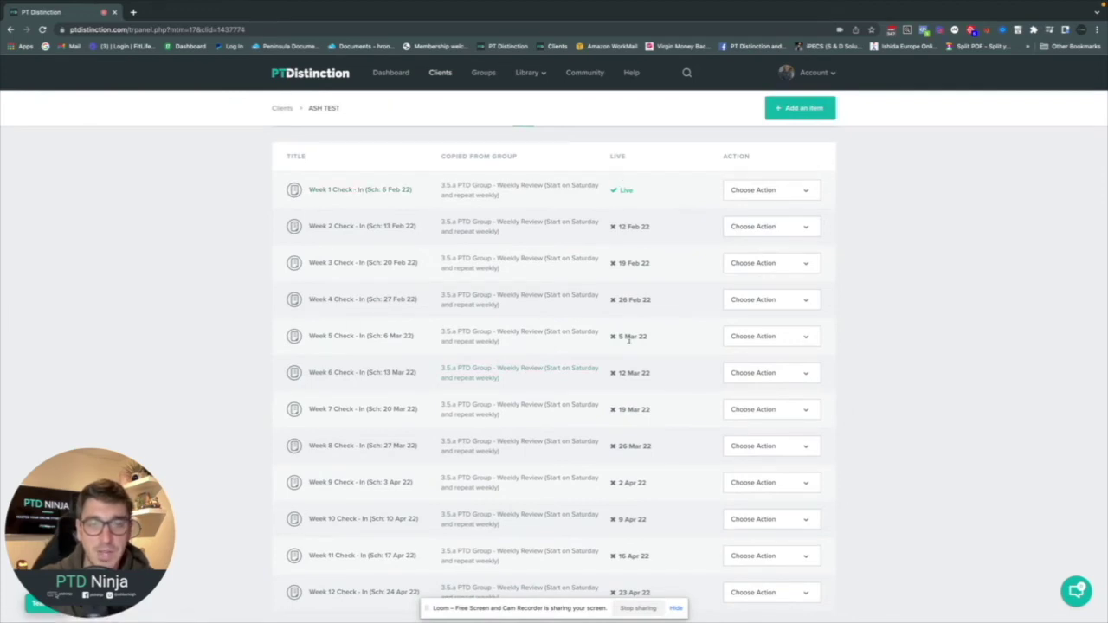
scroll(630, 341, down, 4)
scroll(632, 336, up, 5)
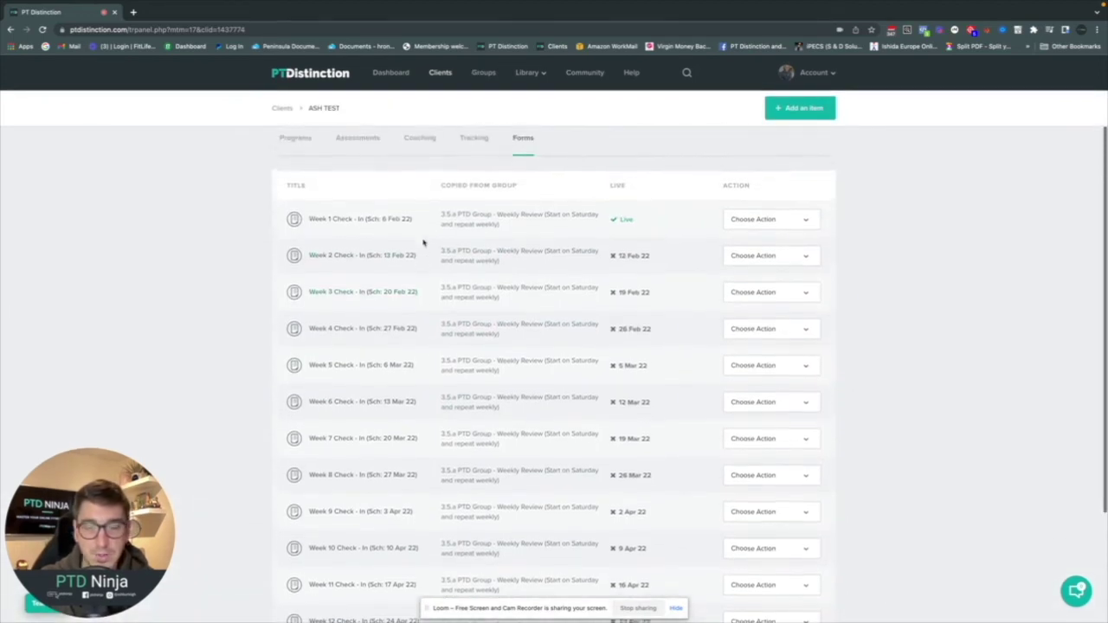
scroll(424, 243, up, 2)
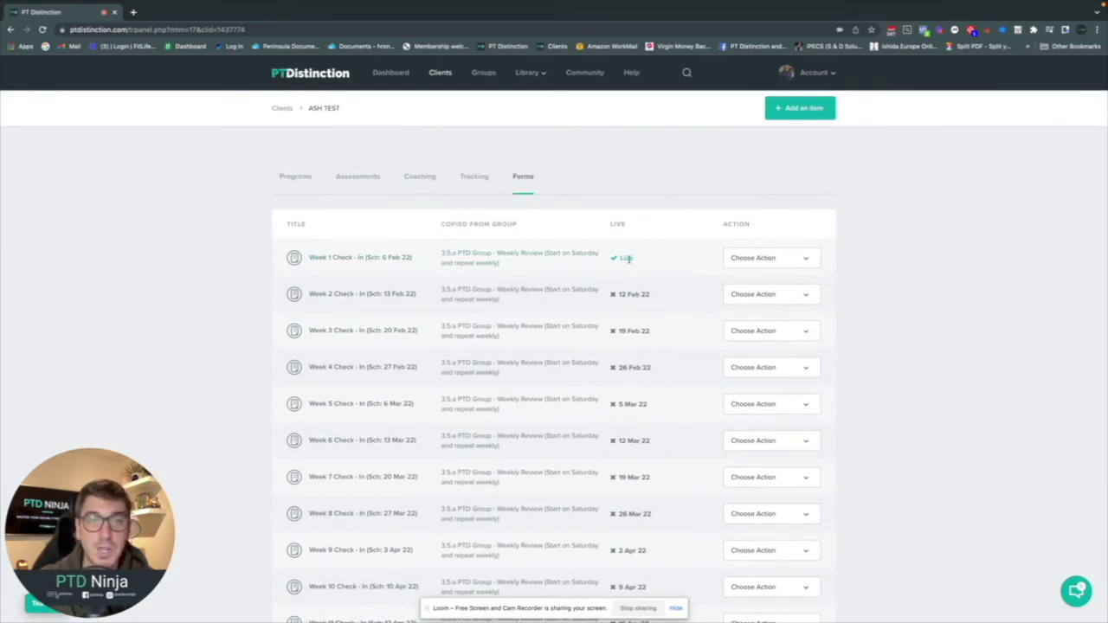
scroll(539, 193, up, 2)
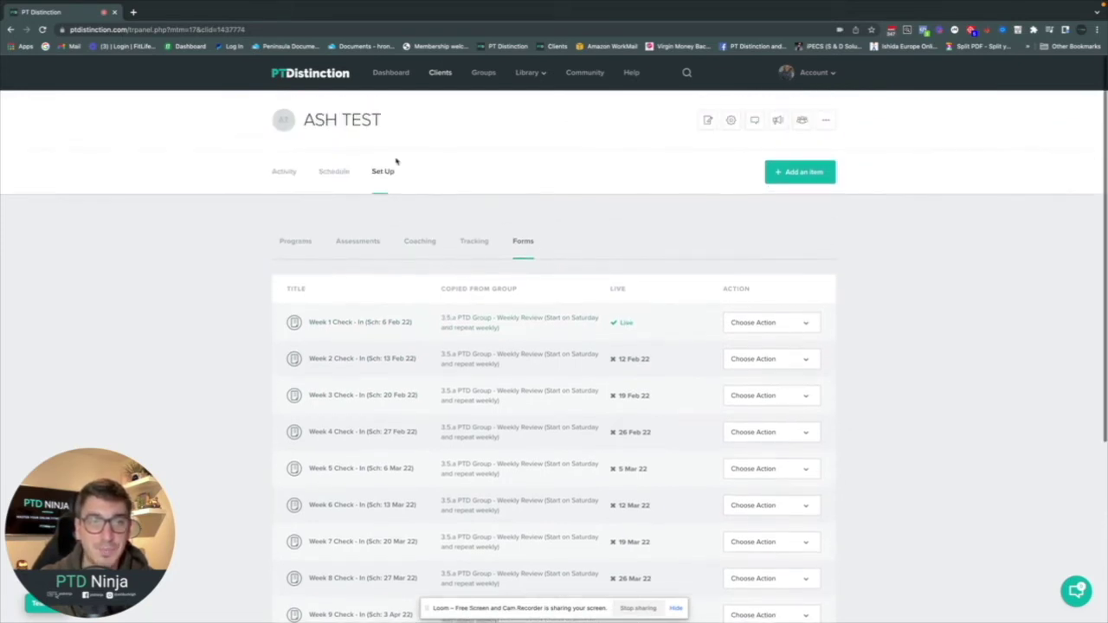
click(337, 170)
scroll(710, 364, up, 2)
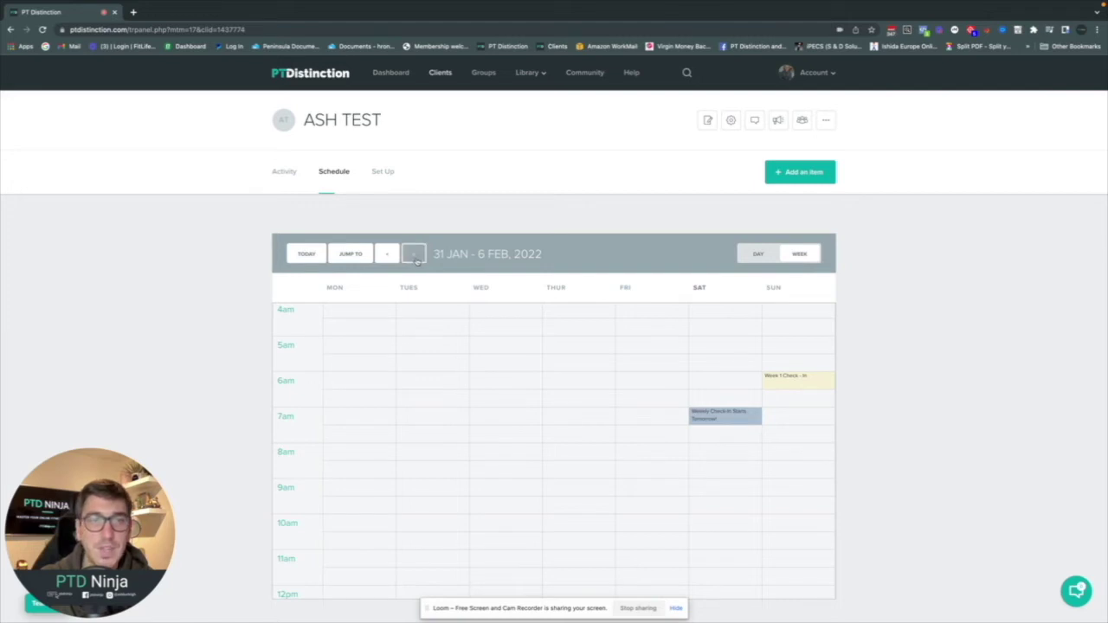
- Open the Sunday Week 1 Check - In form from the 31 Jan week calendar
click(416, 260)
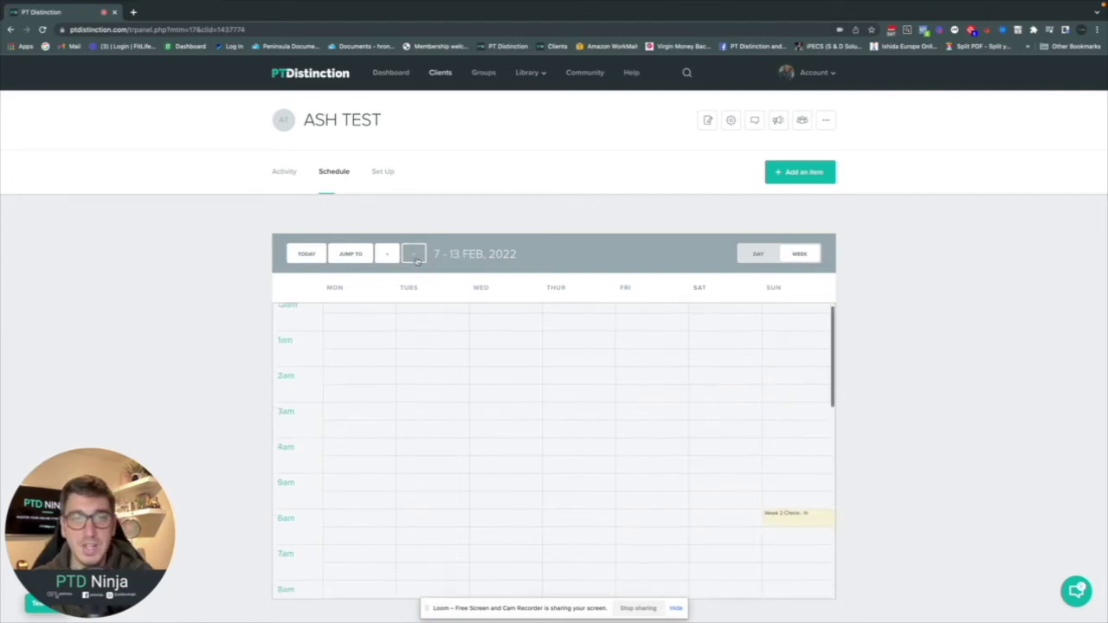
click(386, 254)
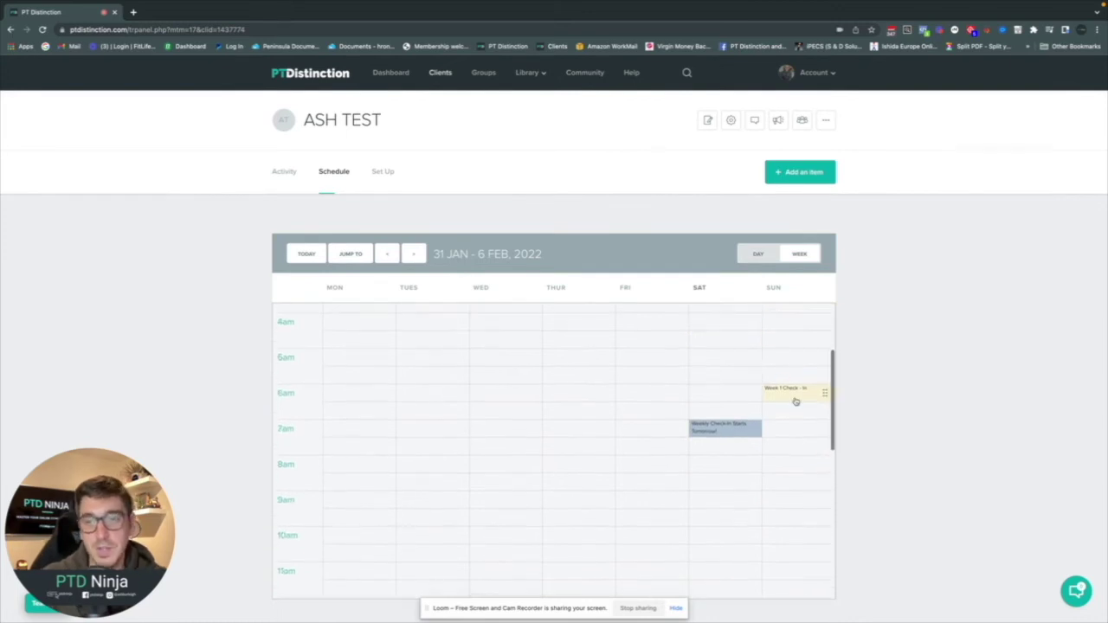
click(796, 400)
click(546, 412)
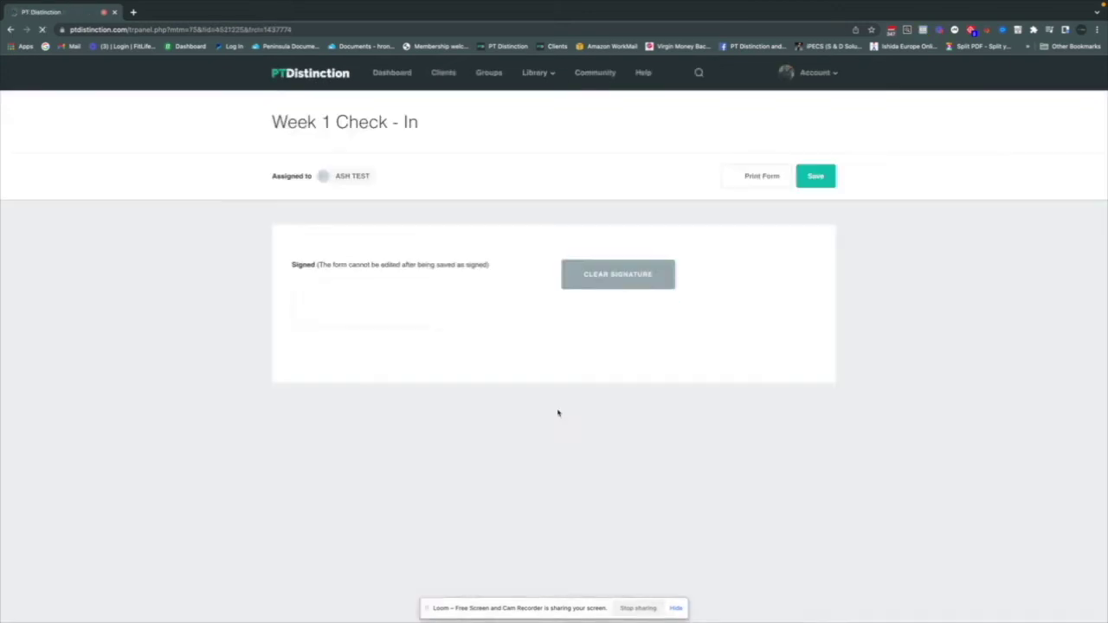
- Answer the check-in questions, sign the form and save it
text(DHGFDFHFH)
click(381, 384)
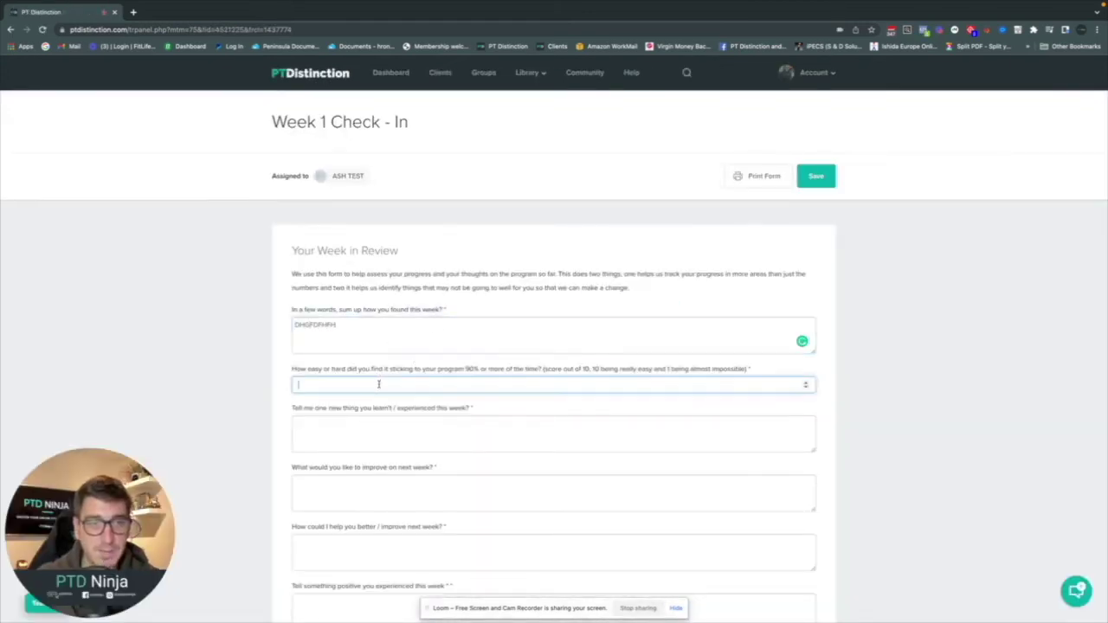
click(378, 433)
text(fghfg)
scroll(379, 433, down, 20)
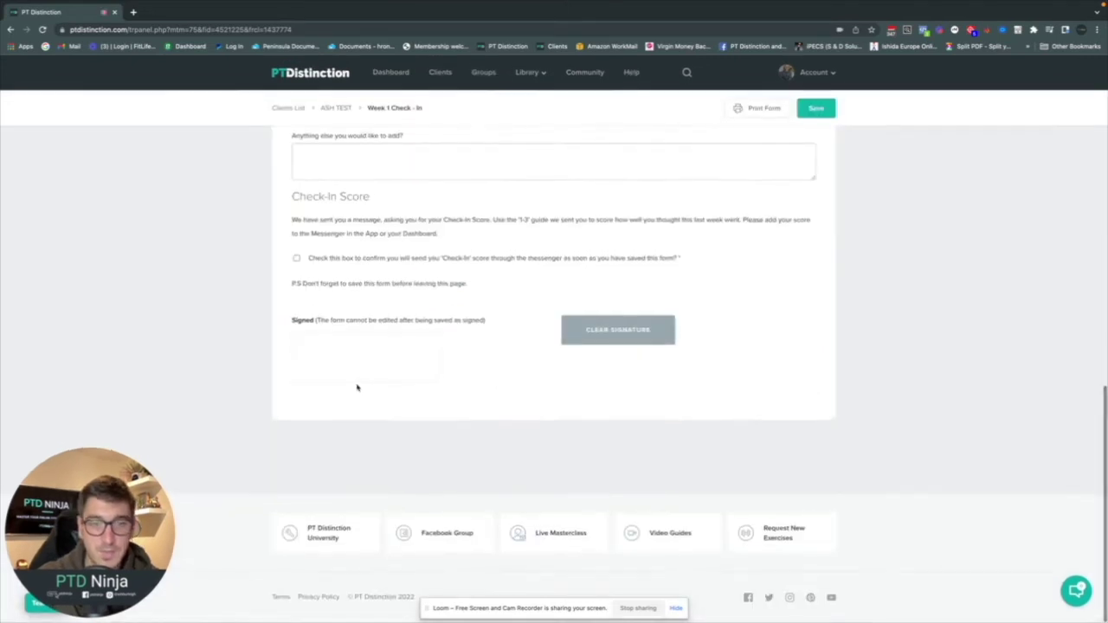
drag(335, 358, 393, 371)
click(825, 106)
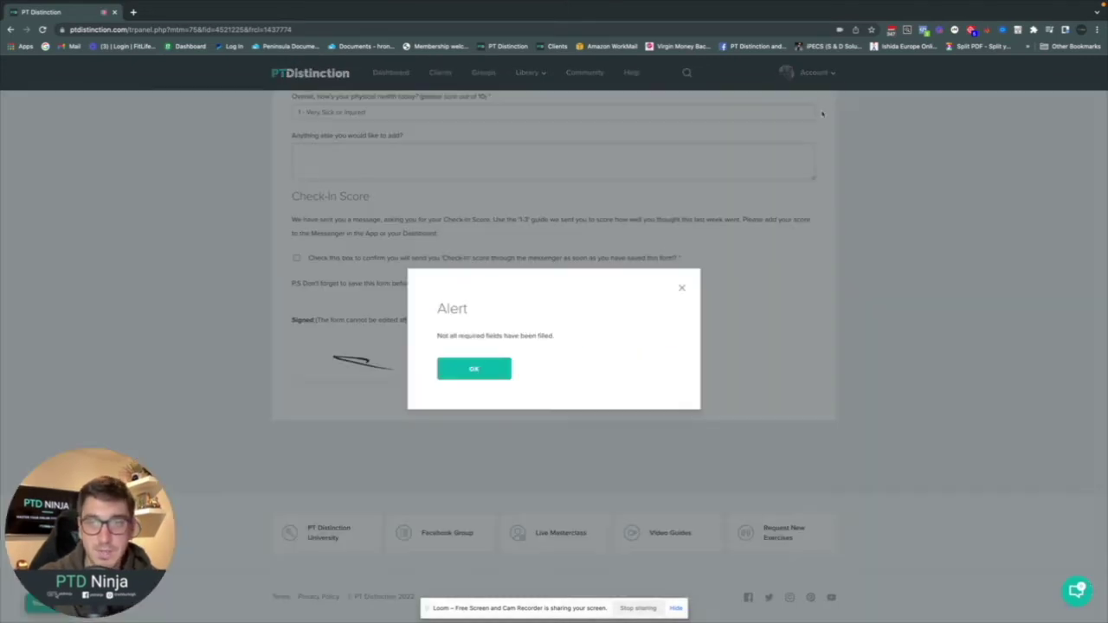
click(490, 369)
click(349, 176)
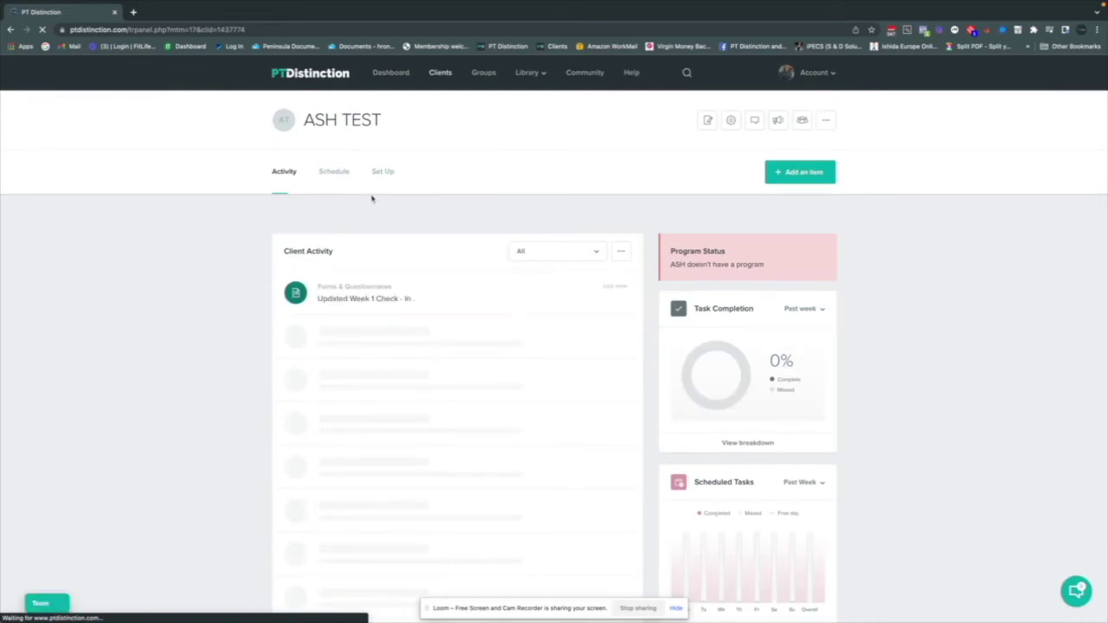
- Mark the Sunday Week 1 Check-In as completed and review the client activity feed and dashboard
click(334, 171)
click(789, 313)
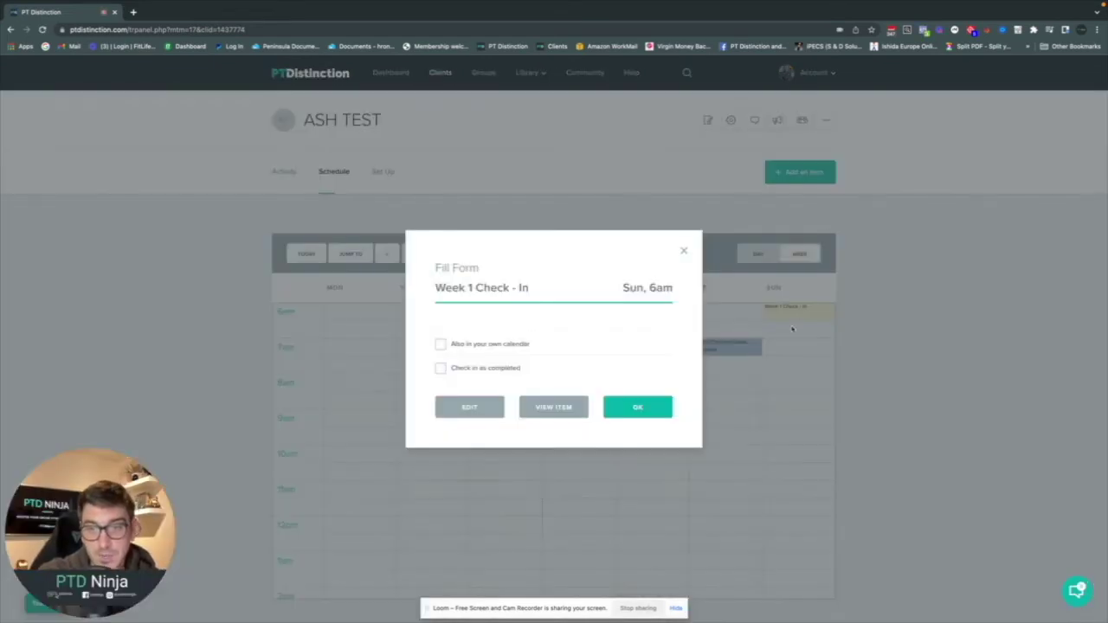
click(441, 369)
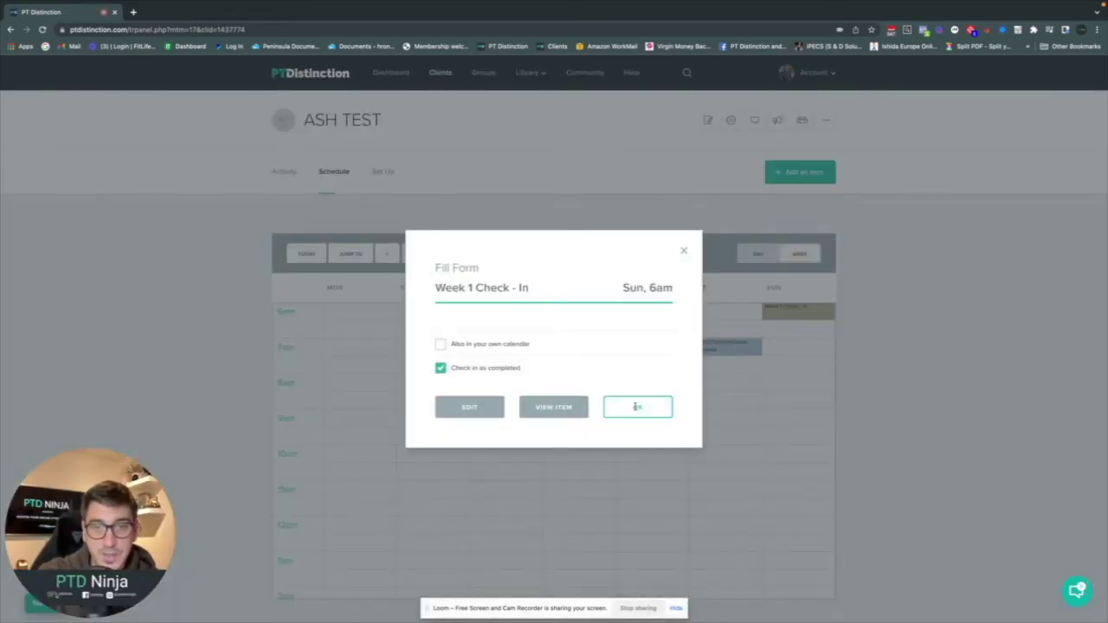
click(638, 407)
click(285, 171)
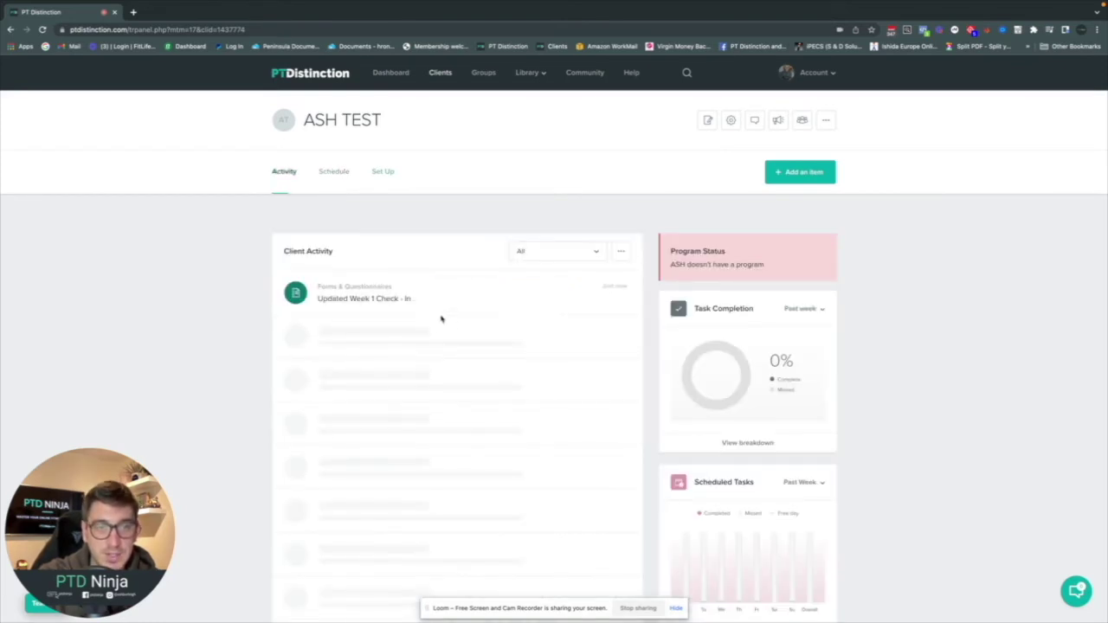
click(387, 75)
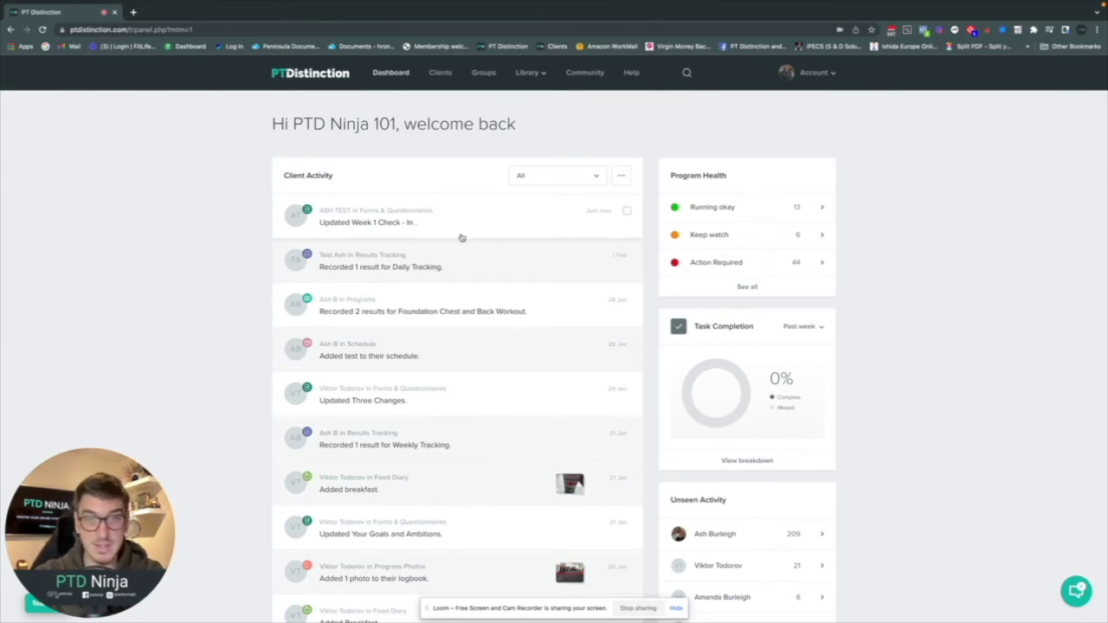
click(569, 175)
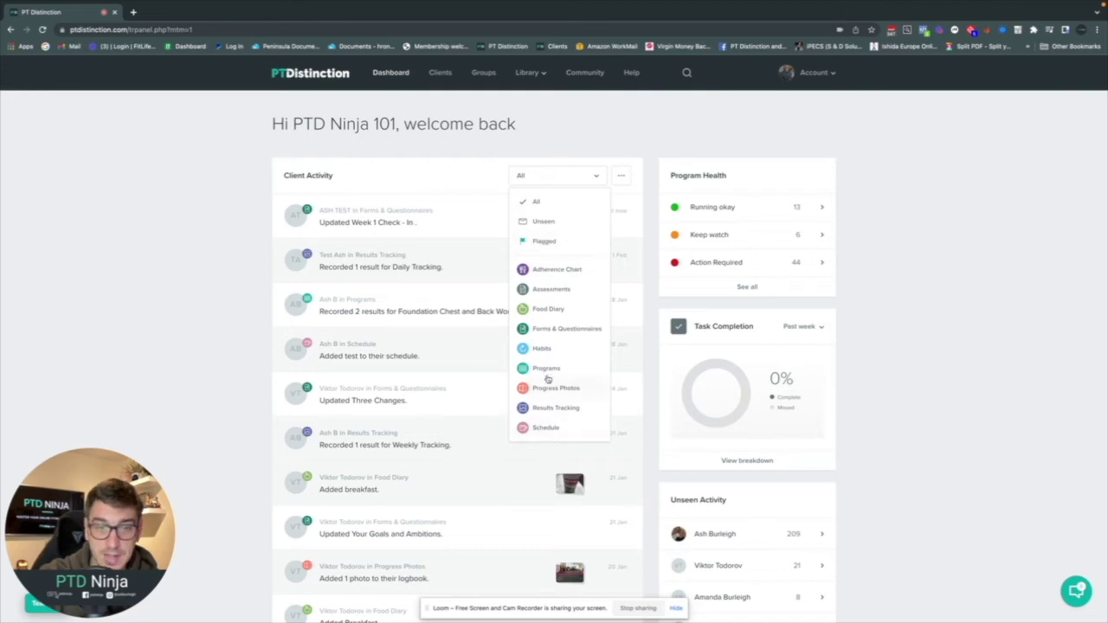
click(548, 329)
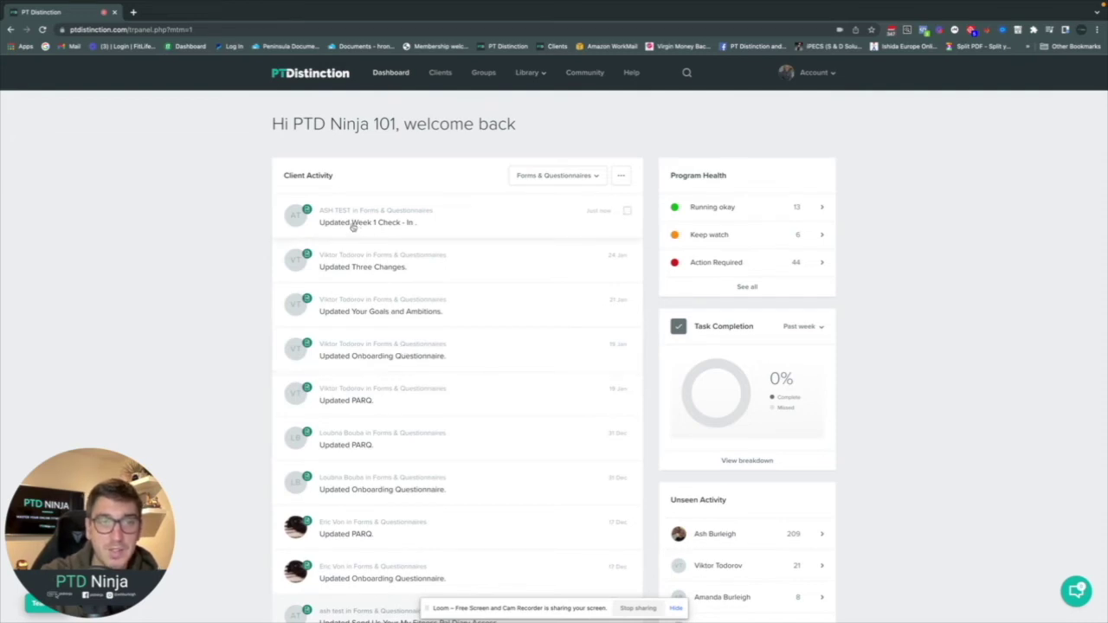
scroll(470, 234, down, 1)
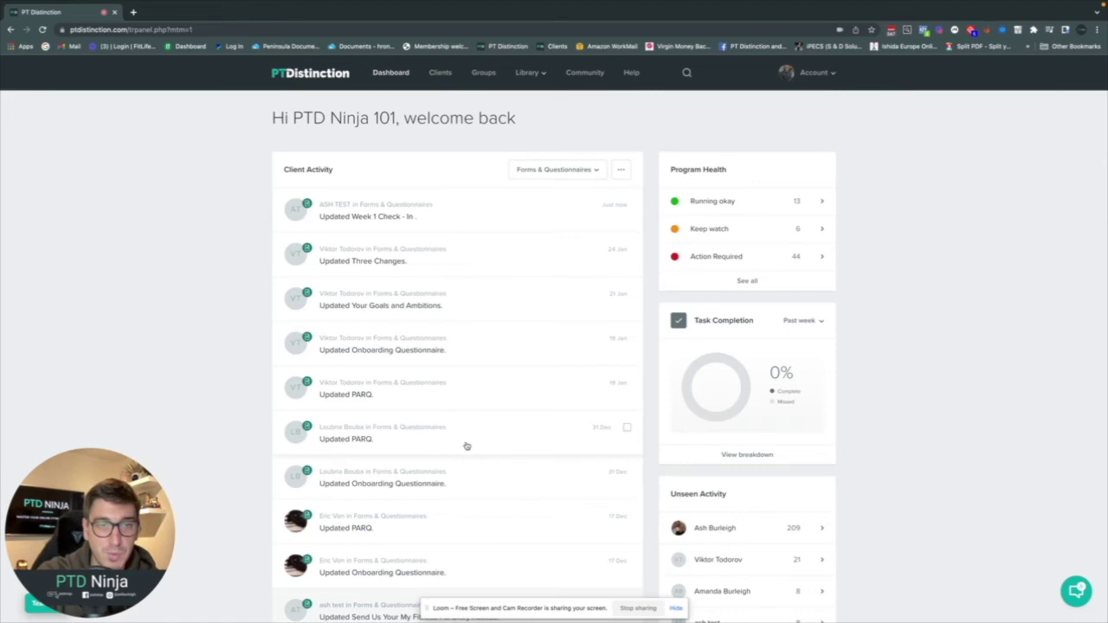
click(445, 217)
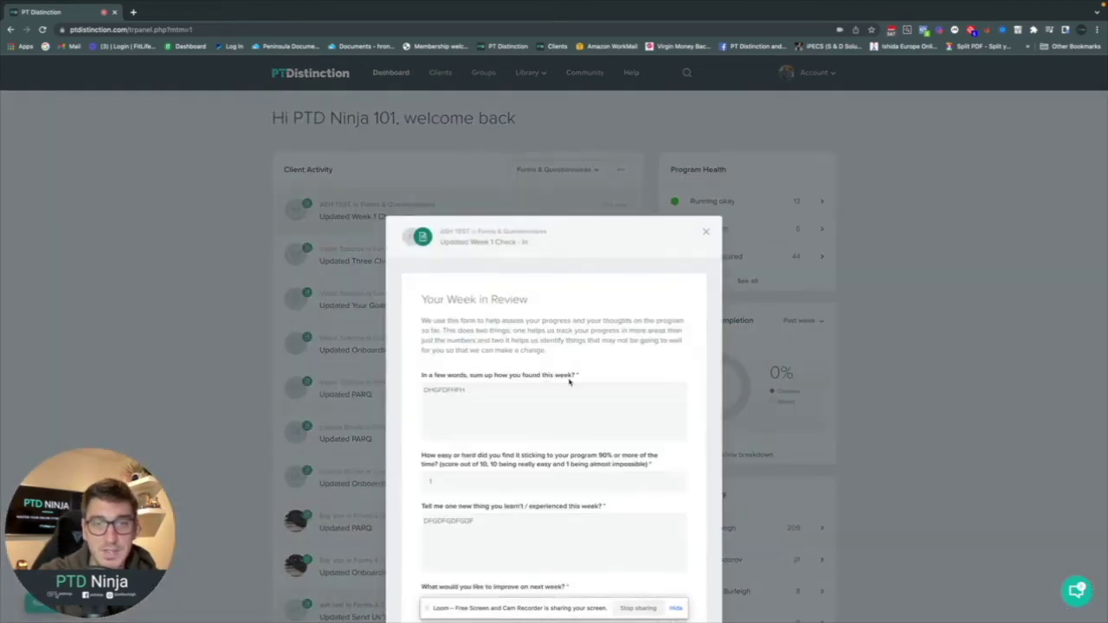
scroll(567, 388, down, 10)
scroll(567, 385, up, 10)
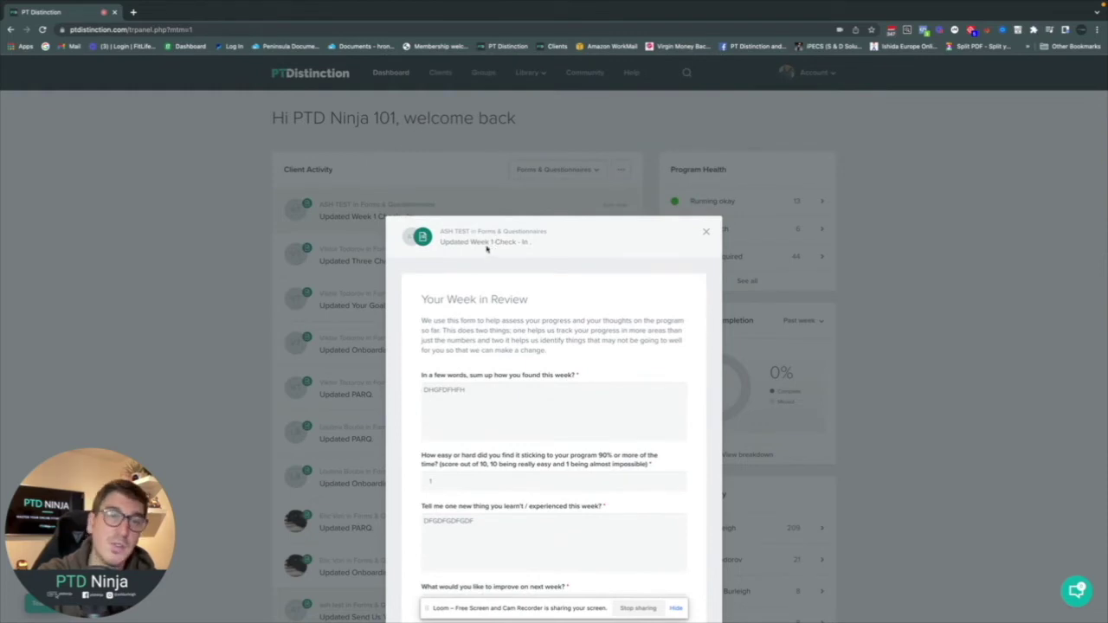
click(453, 234)
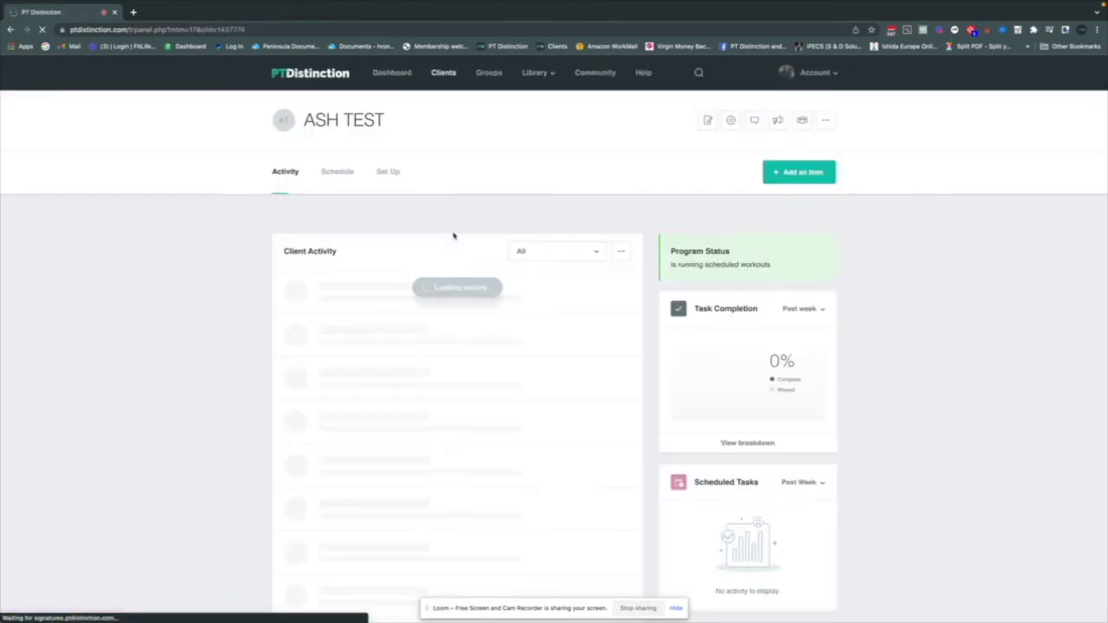
- Preview the submitted Week 1 Check-In from the activity feed, then return to the client's schedule
click(435, 294)
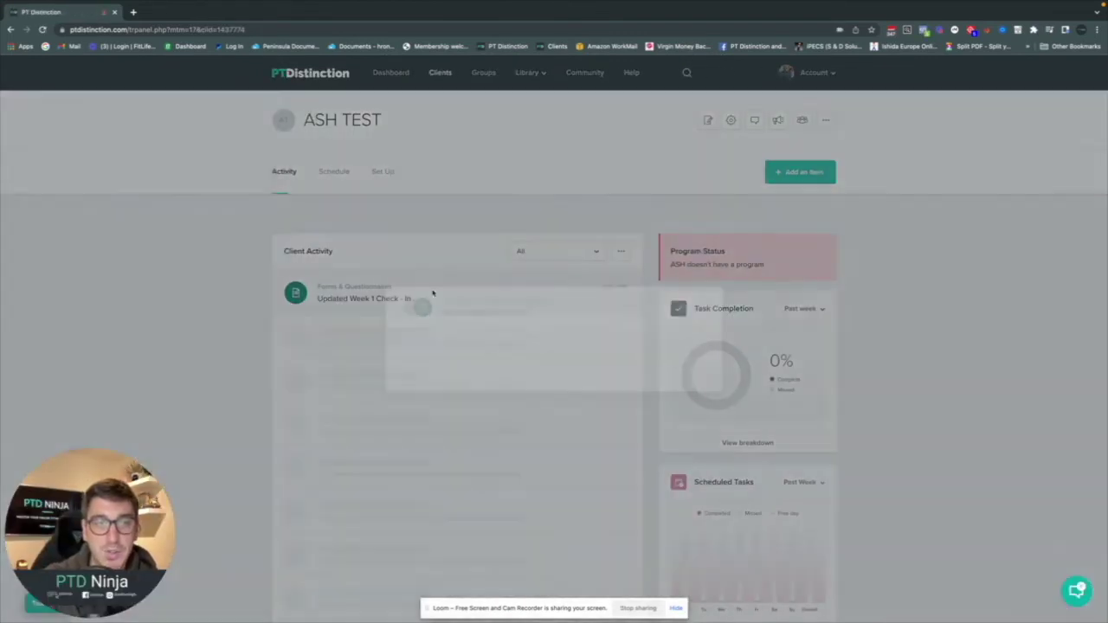
click(705, 233)
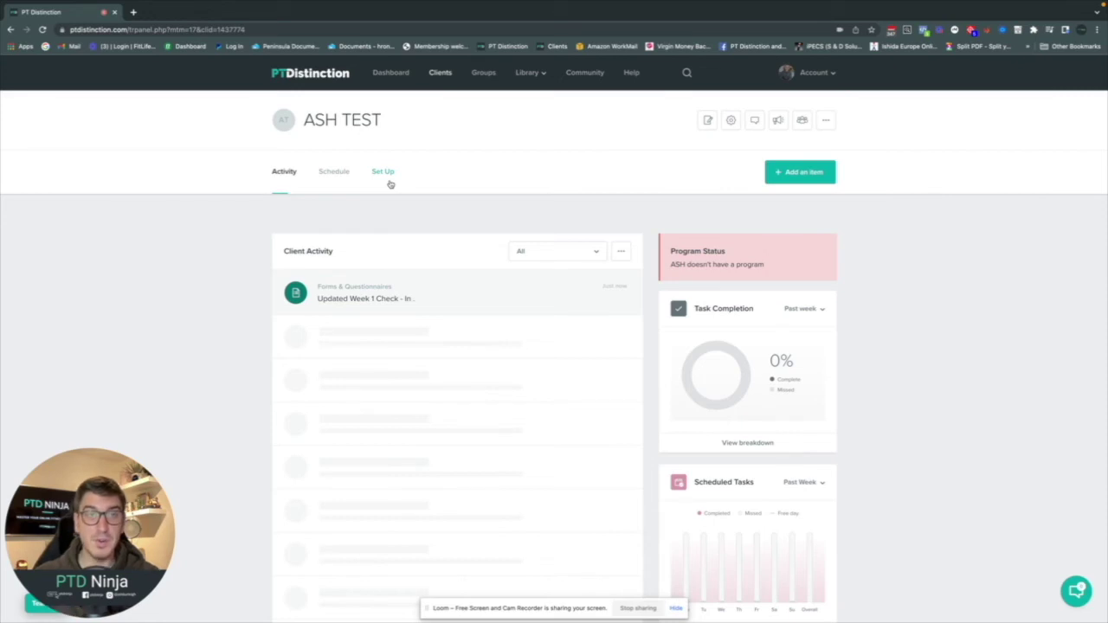
click(337, 173)
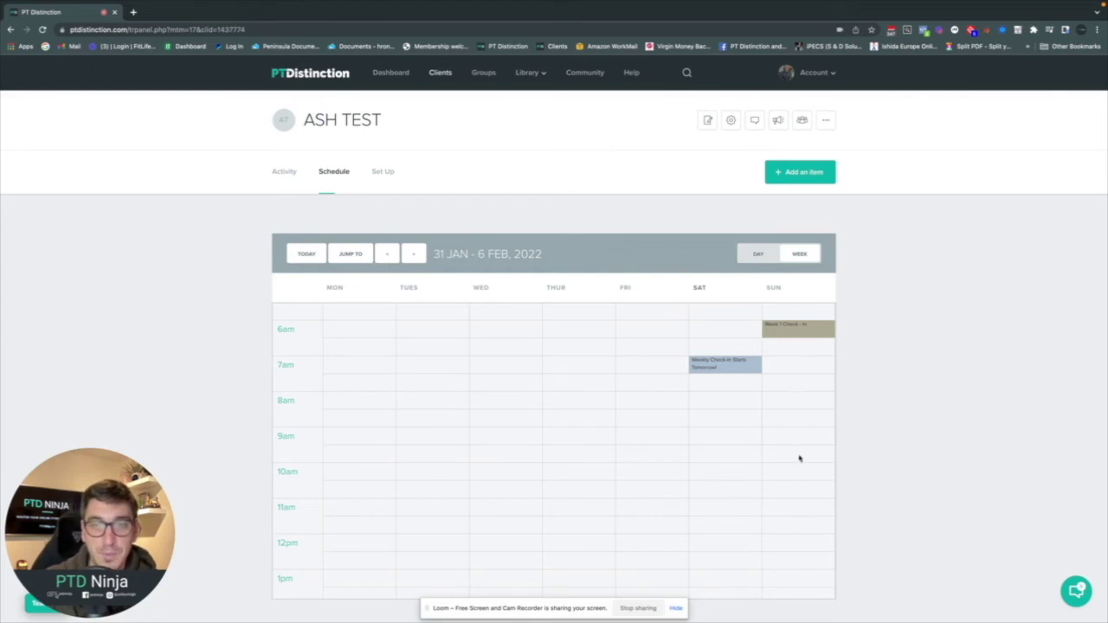
scroll(794, 475, down, 1)
scroll(794, 473, up, 1)
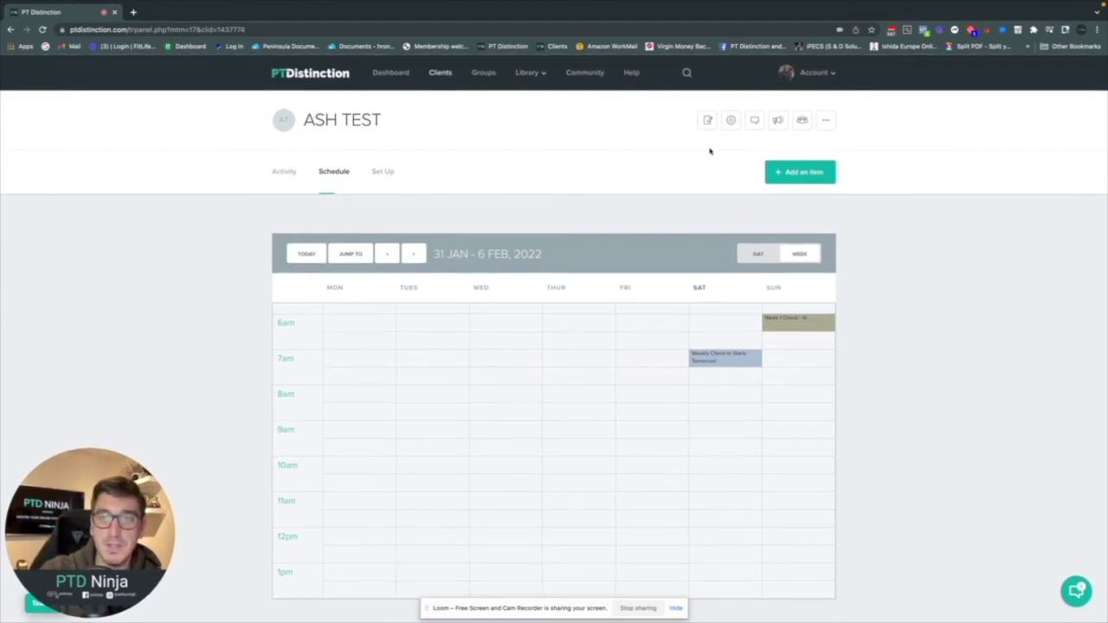
click(708, 120)
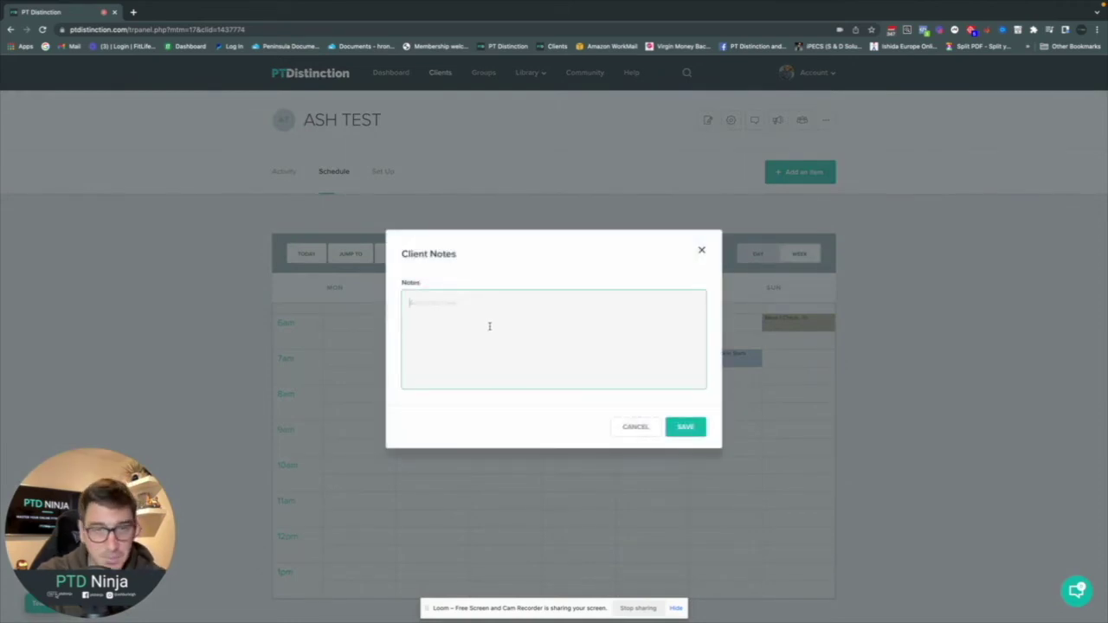
click(700, 250)
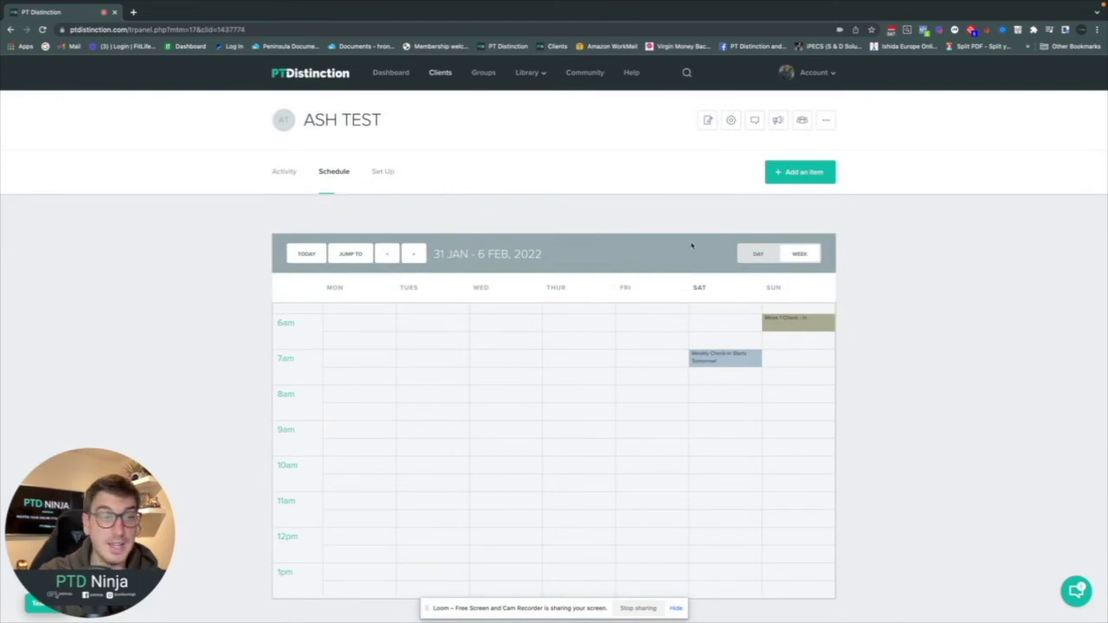
- Create the inactive text item 'CHECK IN CALL - 050222' with a two-line placeholder body and save it
click(800, 174)
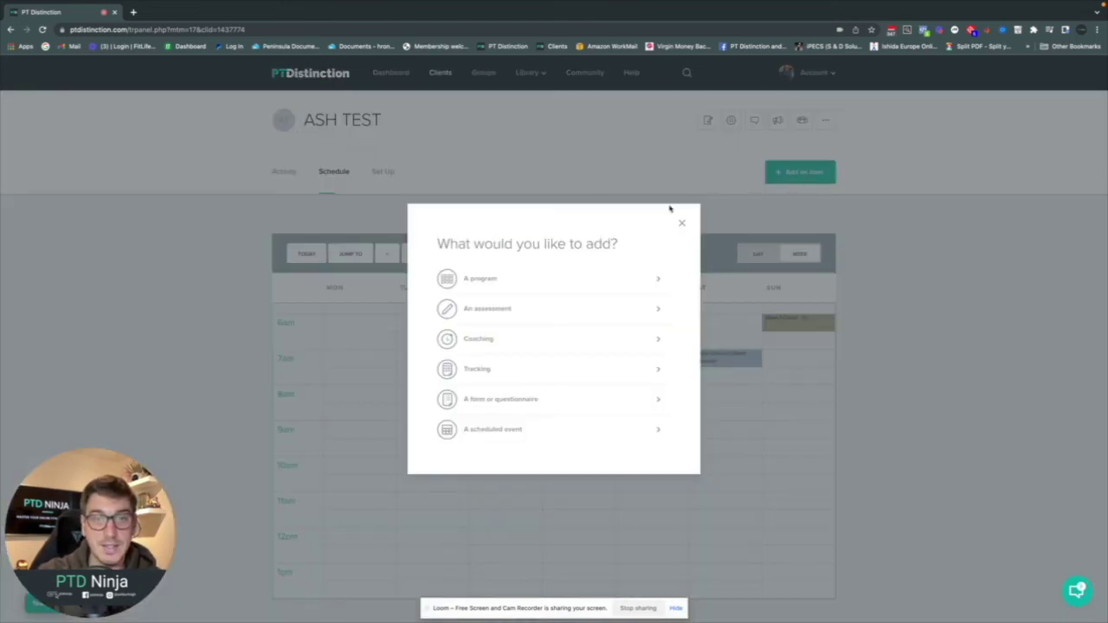
click(474, 340)
click(472, 354)
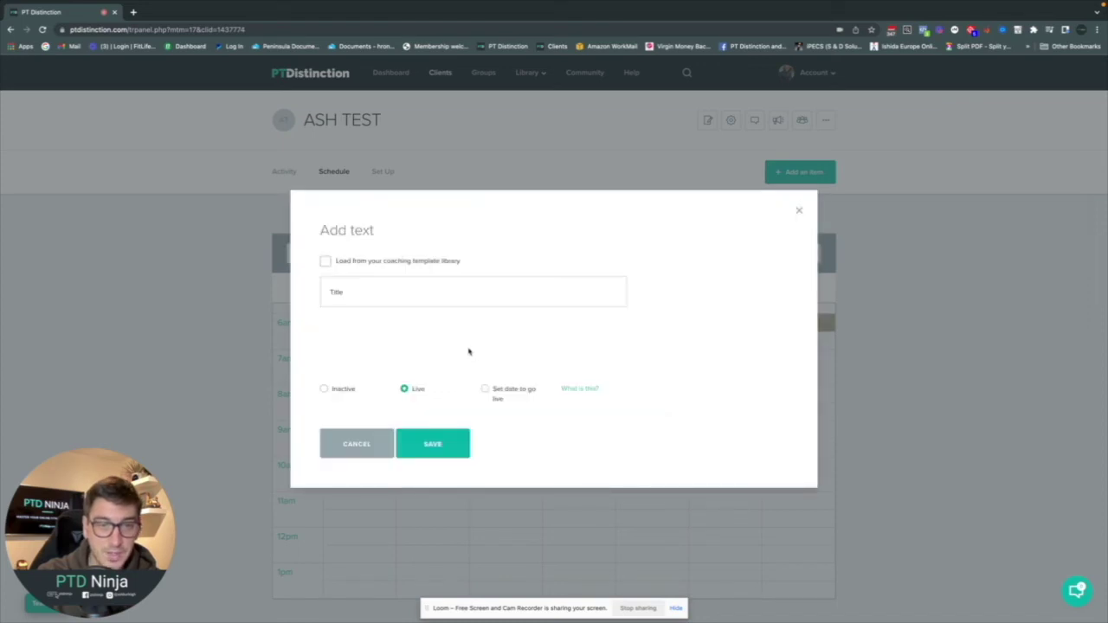
click(404, 257)
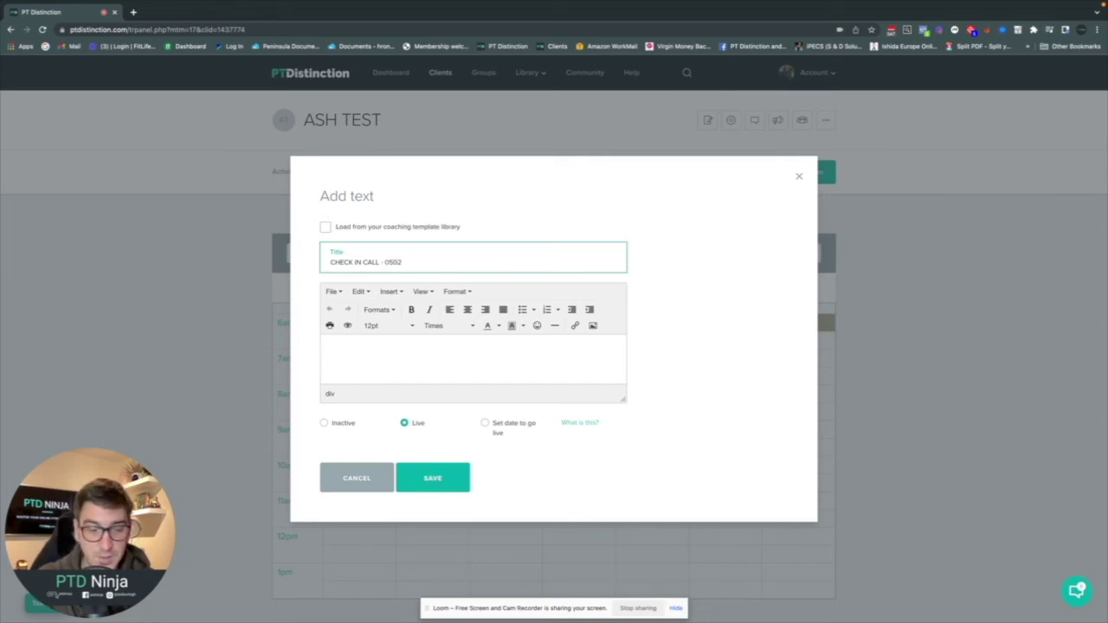
drag(620, 400, 629, 546)
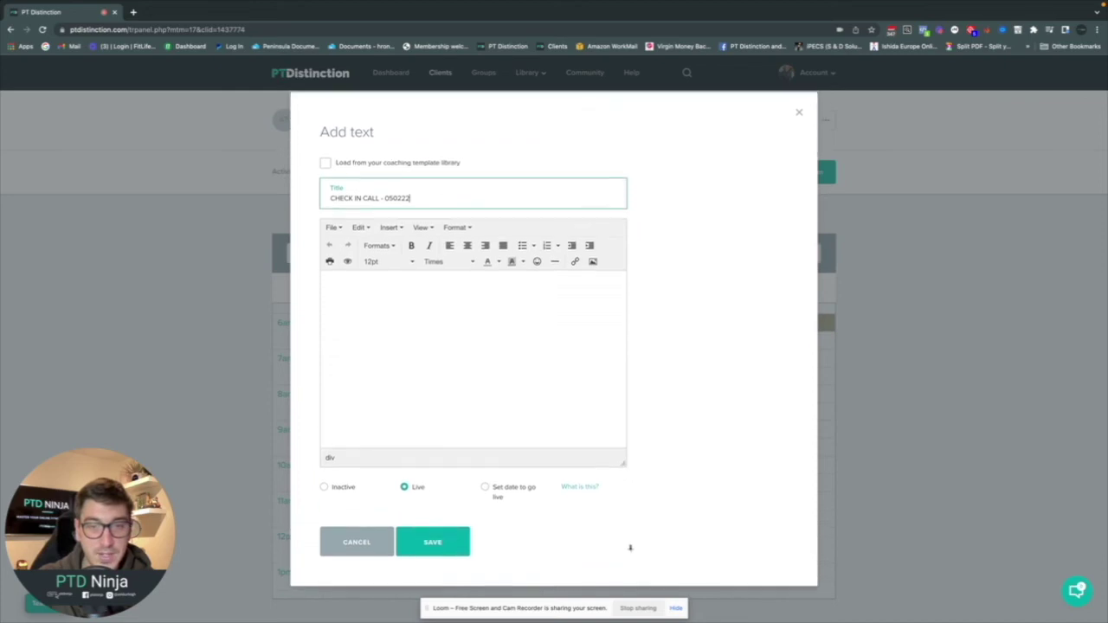
click(470, 355)
text(FSFSHFLKJSDFHDSKLJFHSKFJHSF)
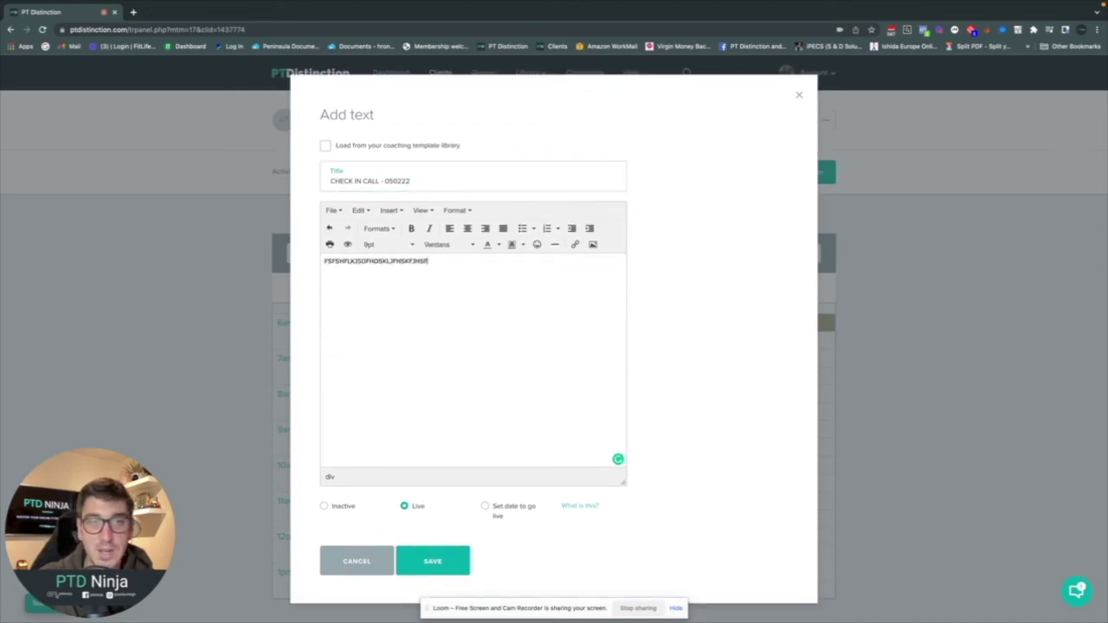
key(Return)
text(SDFDSHFJKSDHFSJKFH  )
text(SDFHSDKJFH)
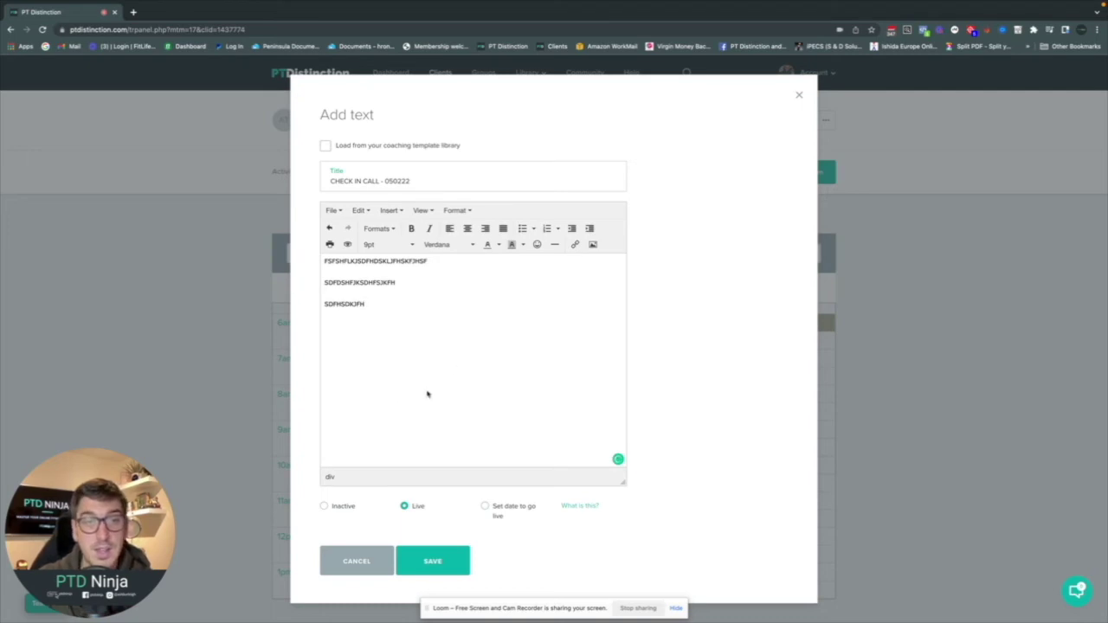
click(325, 507)
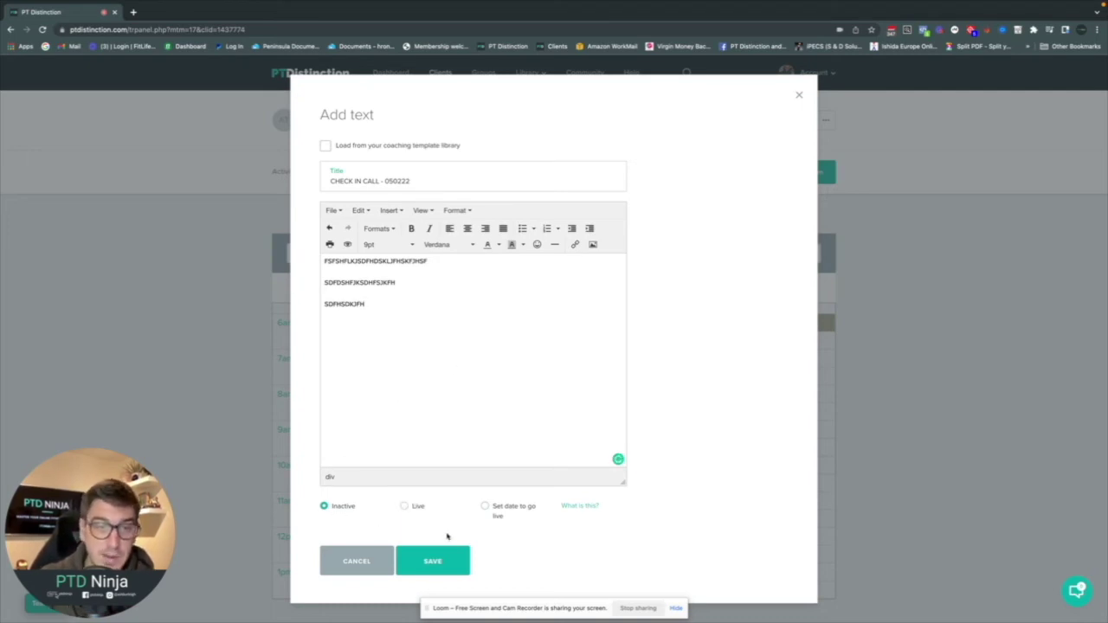
click(443, 562)
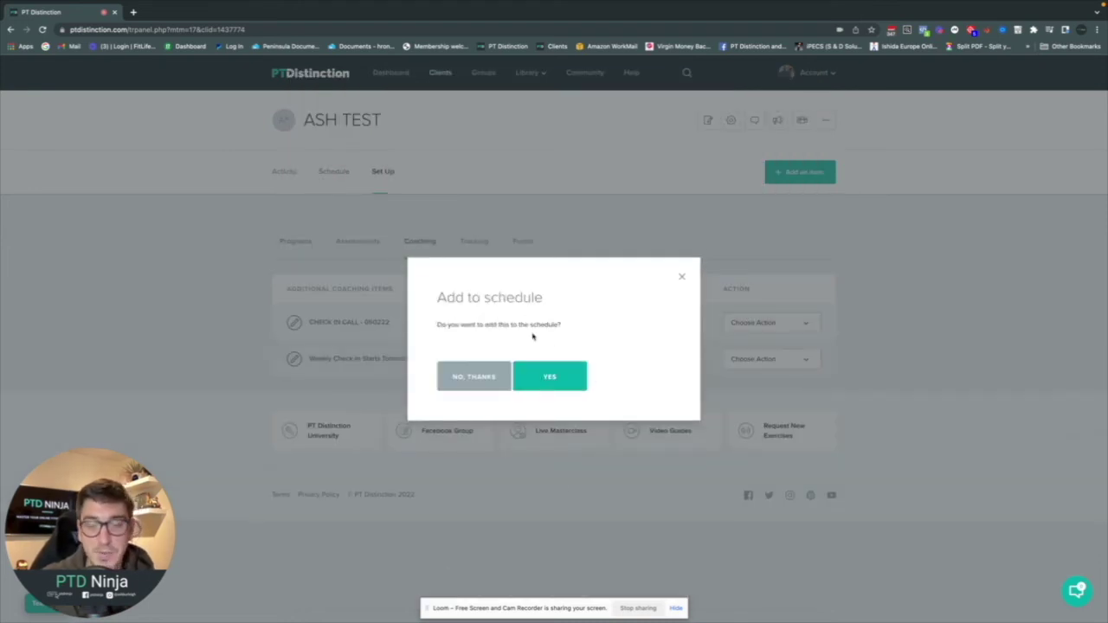
- Schedule the check-in call text for Saturday 5 Feb 2022 at 9:30 AM
click(547, 378)
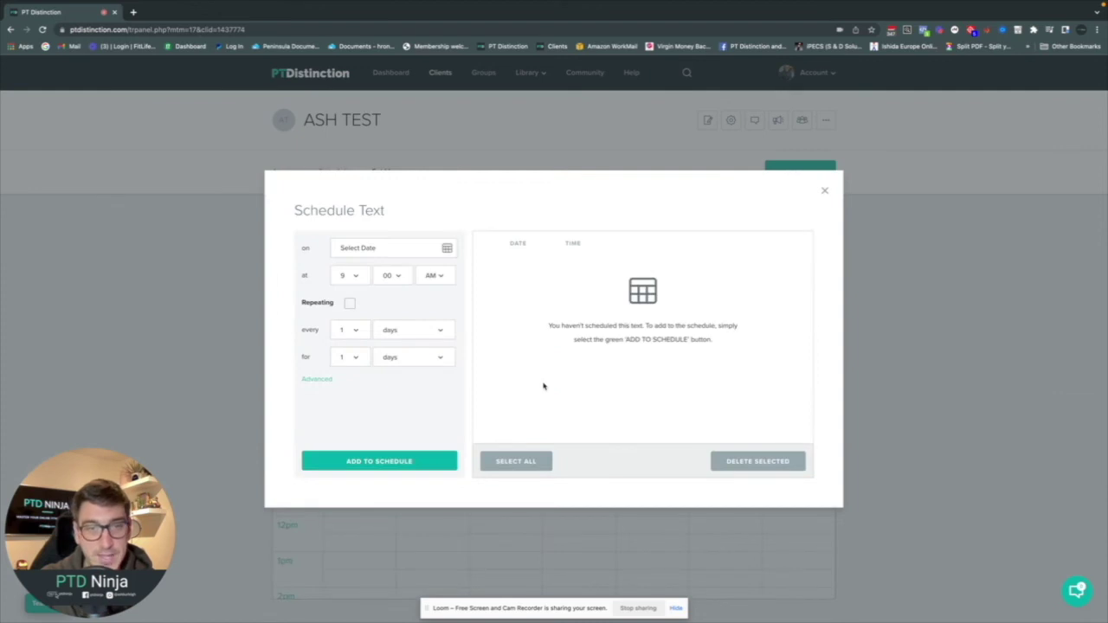
click(446, 248)
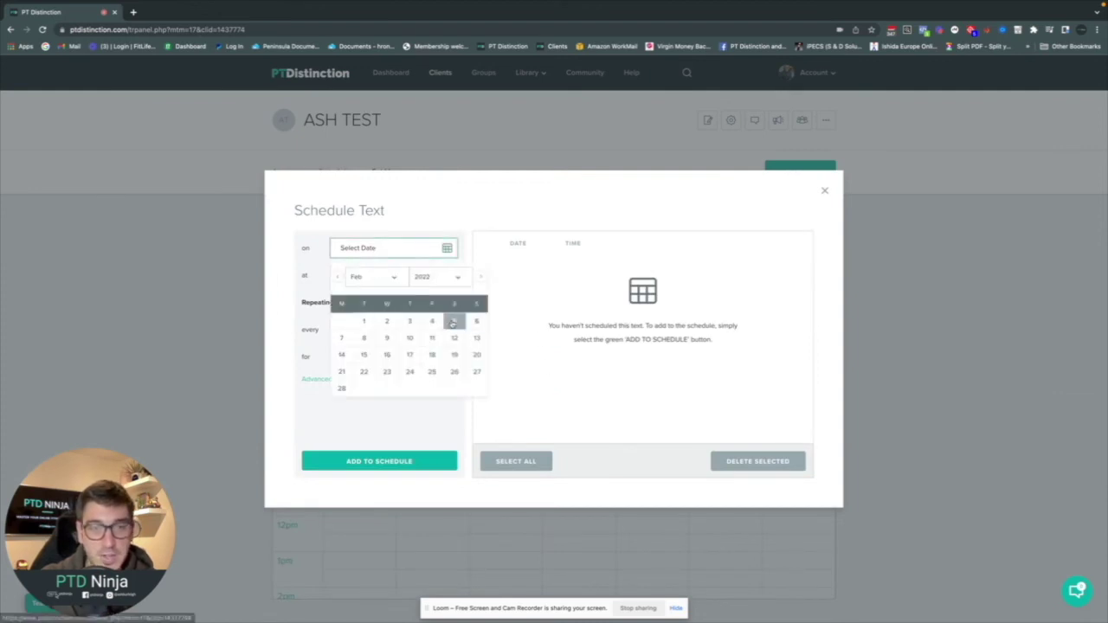
click(452, 322)
click(353, 279)
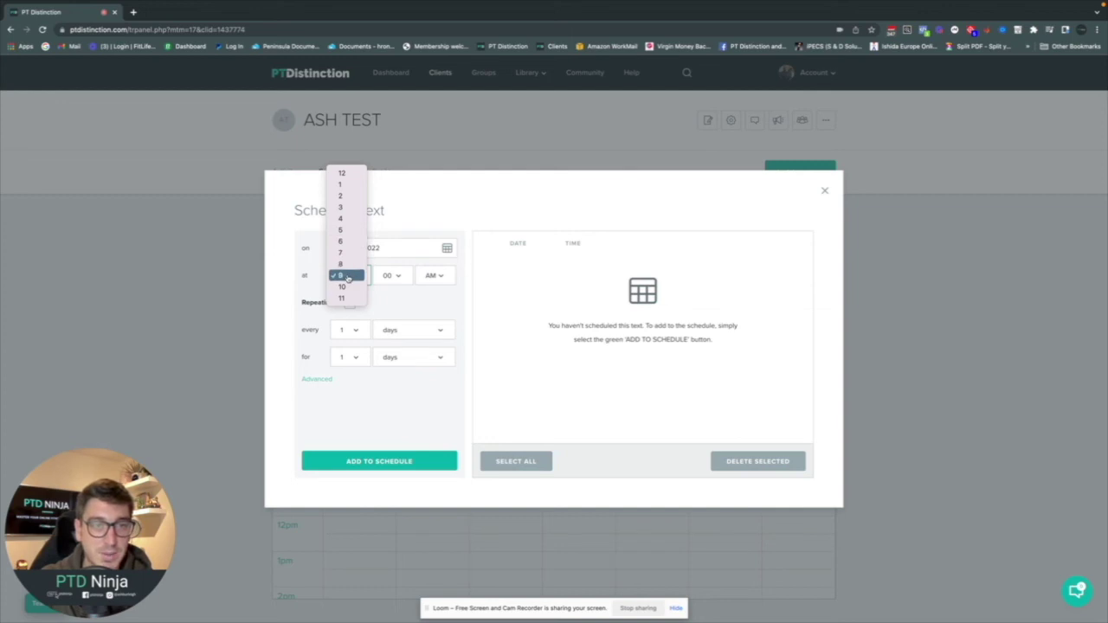
click(348, 276)
click(389, 276)
click(398, 291)
click(401, 466)
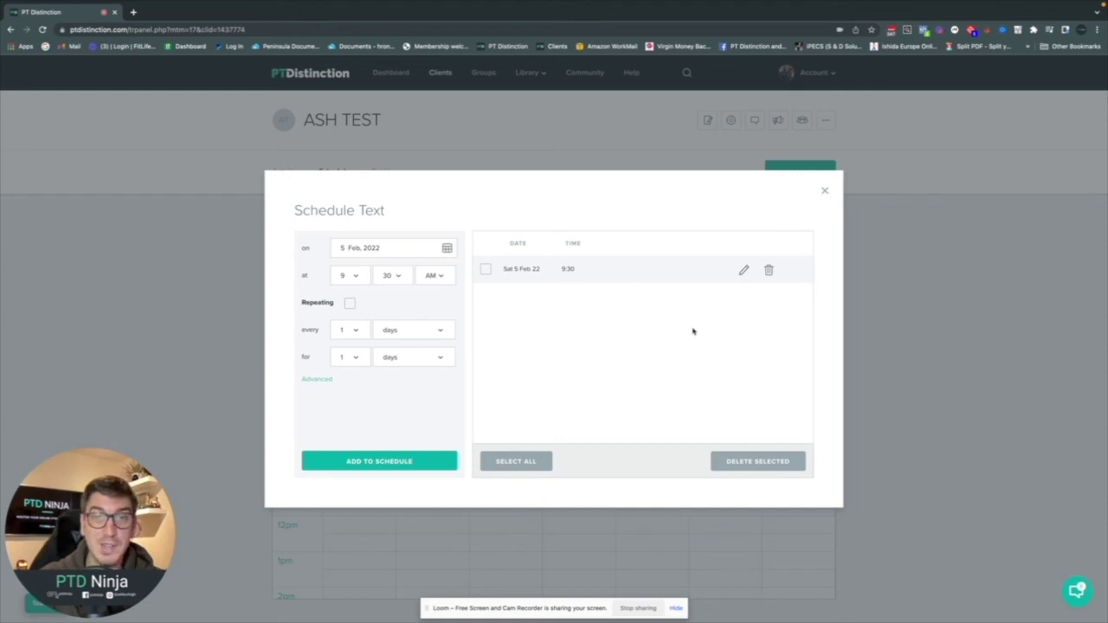
- Replace that entry with a 9:30 slot that also appears on the trainer's calendar
click(769, 271)
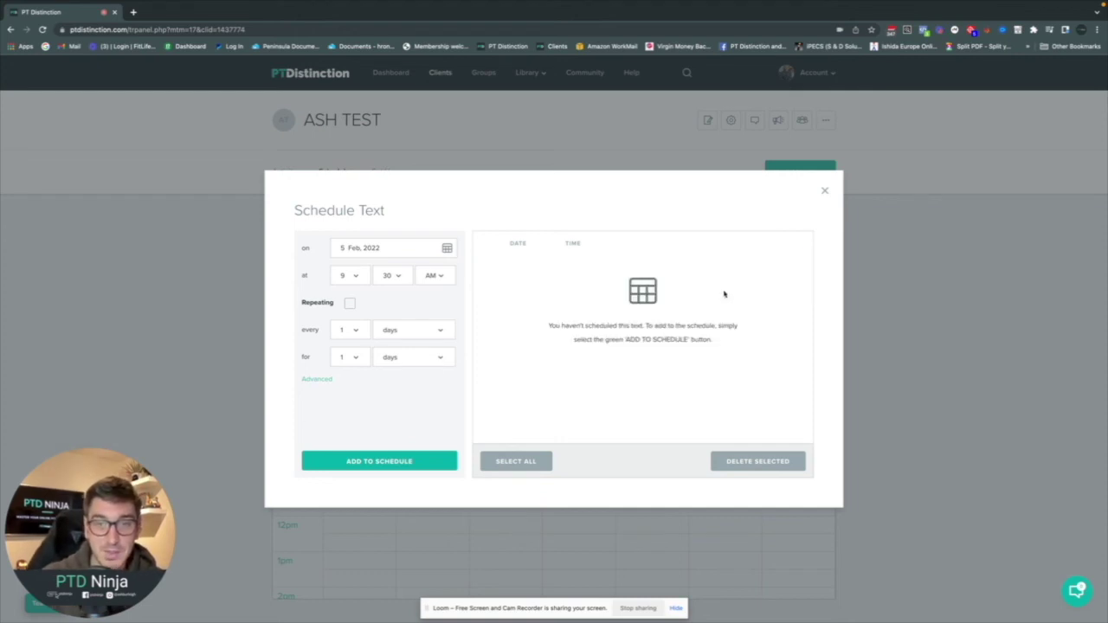
click(316, 378)
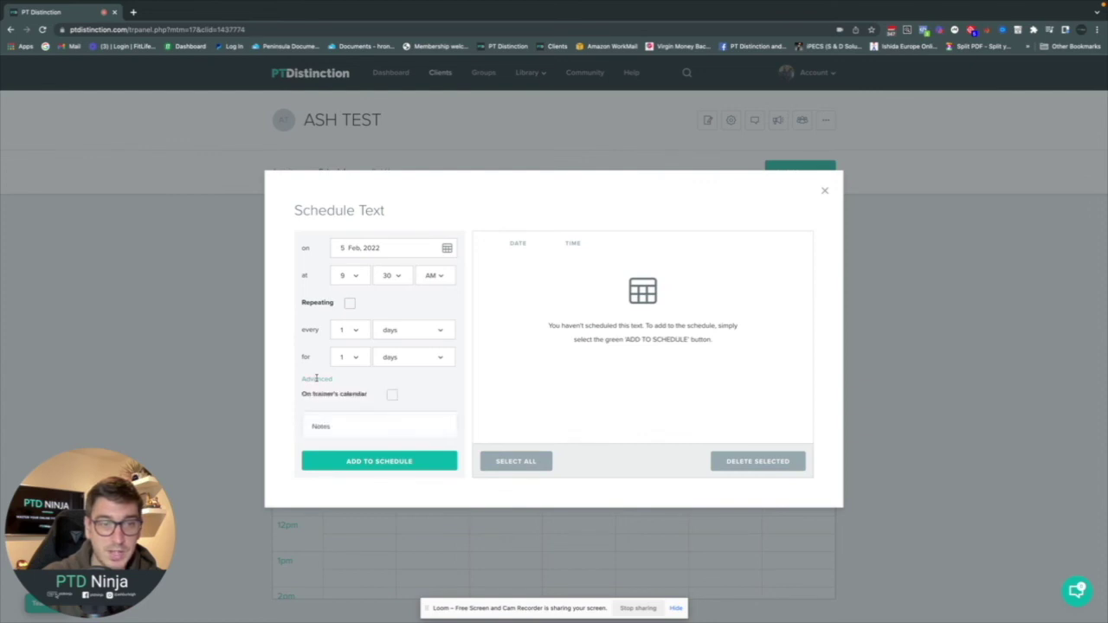
click(392, 395)
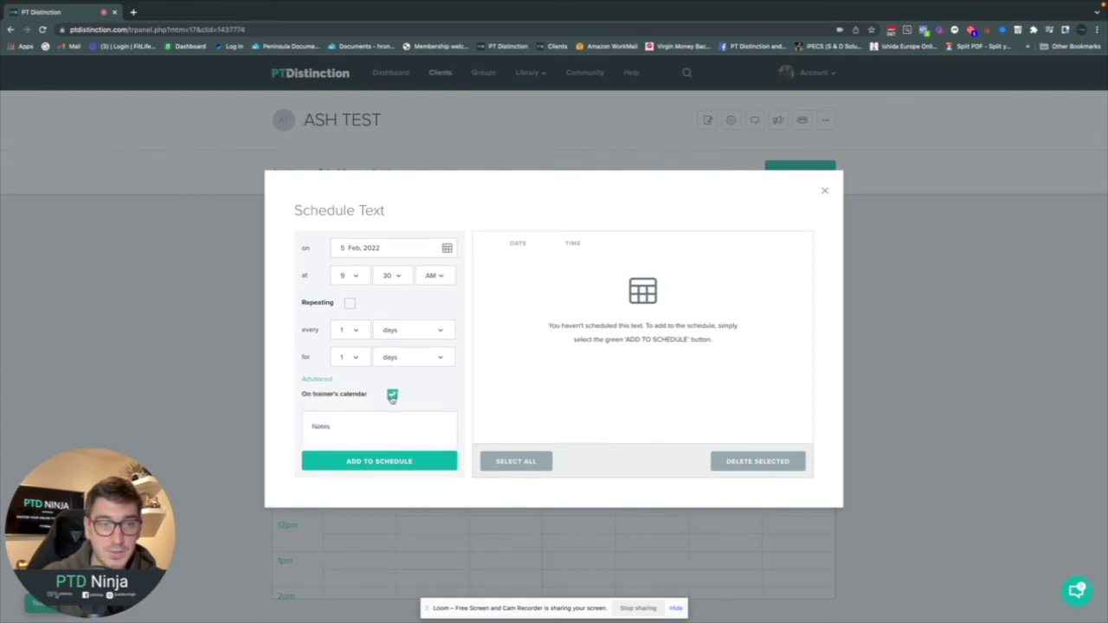
click(404, 469)
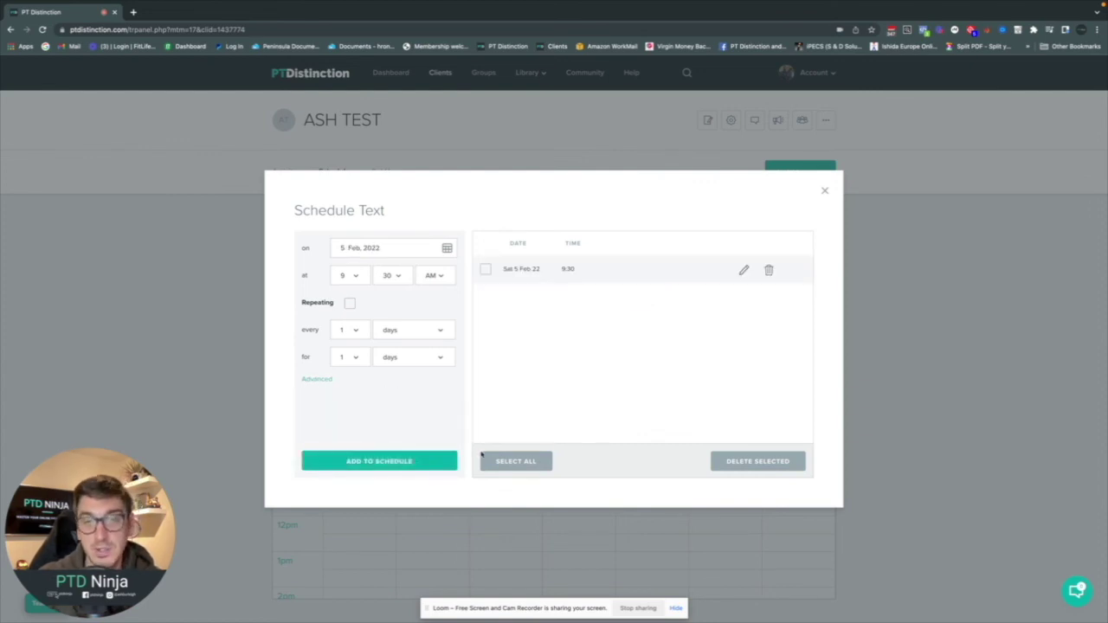
click(824, 191)
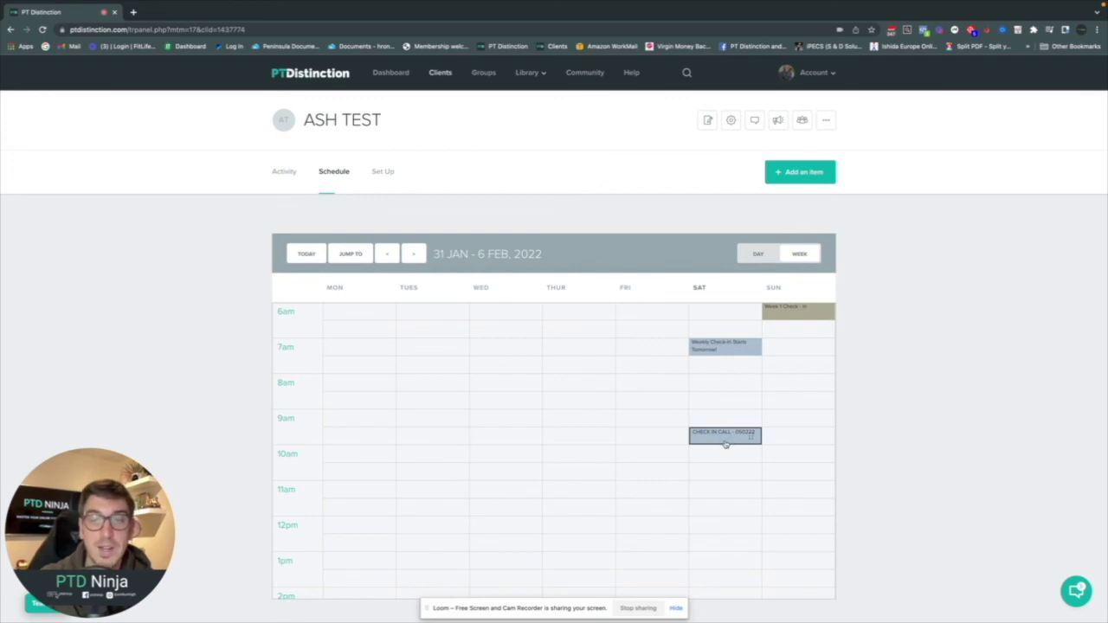
- Open the Account menu above the client's weekly schedule
scroll(767, 438, up, 1)
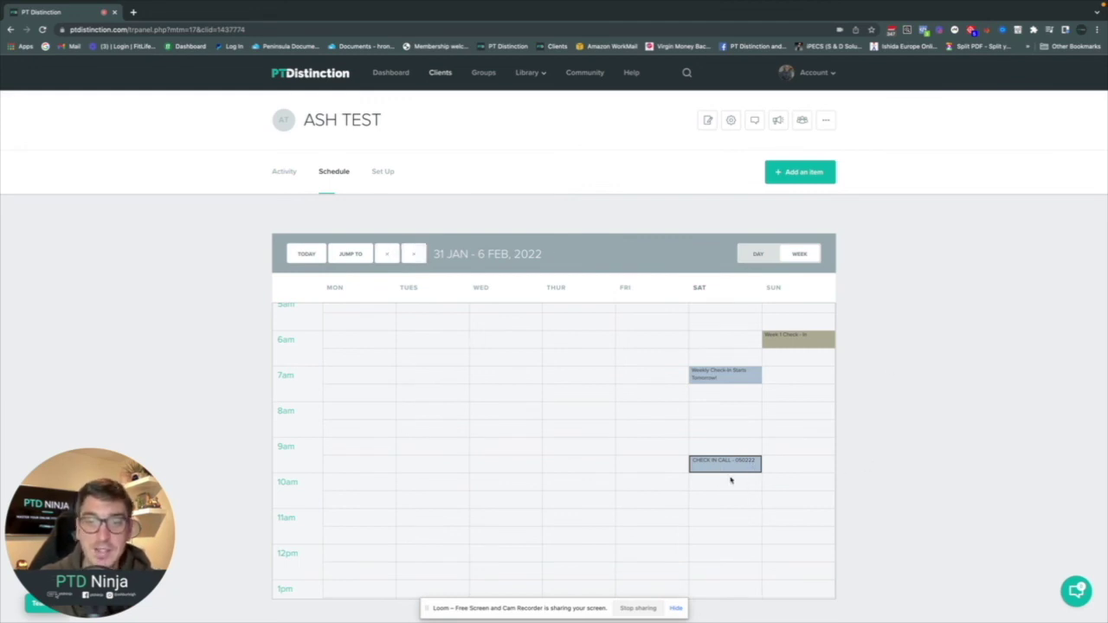
click(819, 73)
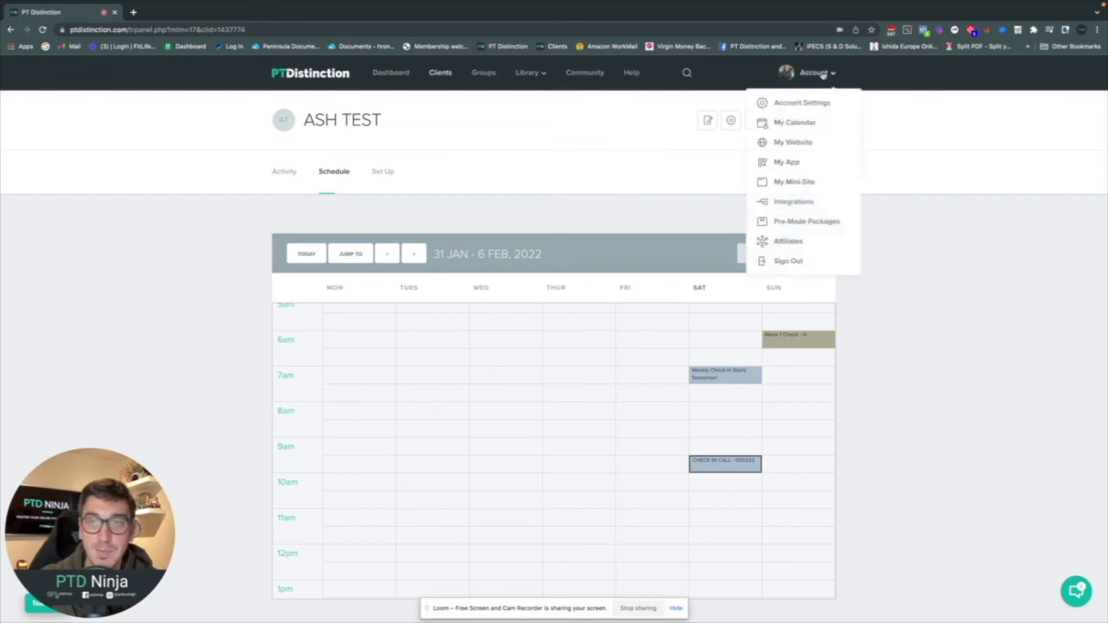
- Confirm the Saturday CHECK IN CALL event on the trainer's own calendar
click(803, 122)
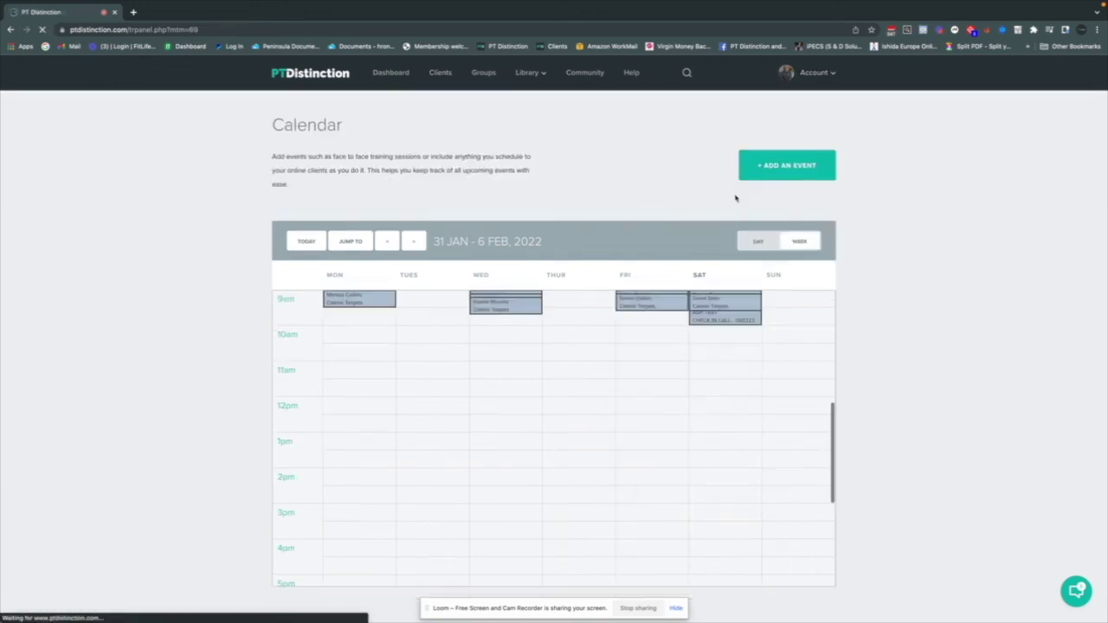
scroll(616, 324, up, 2)
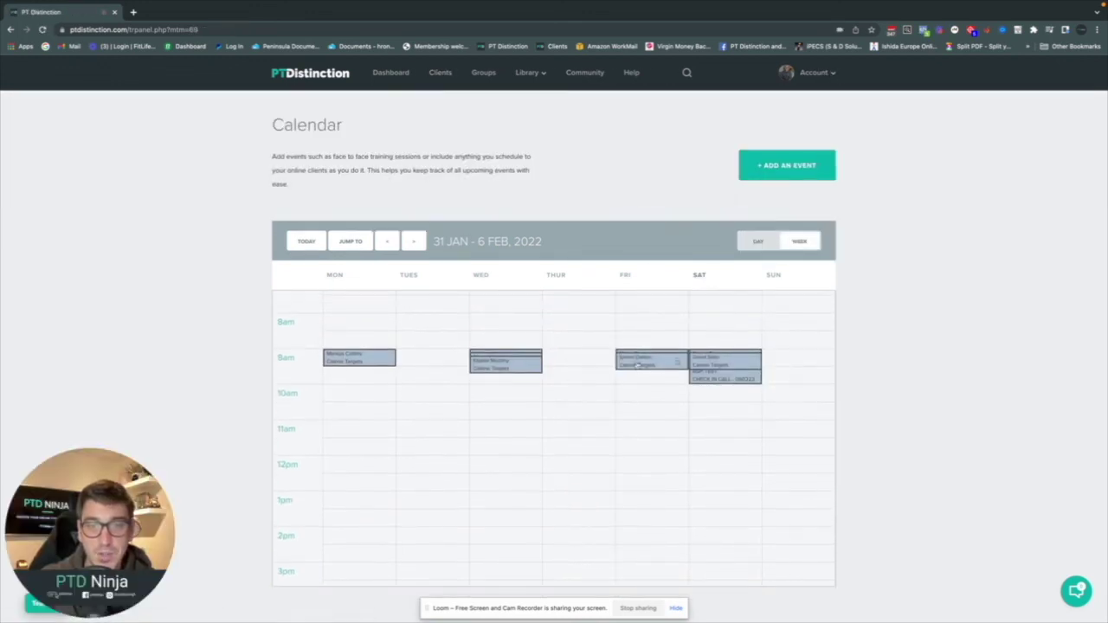
click(732, 379)
click(530, 400)
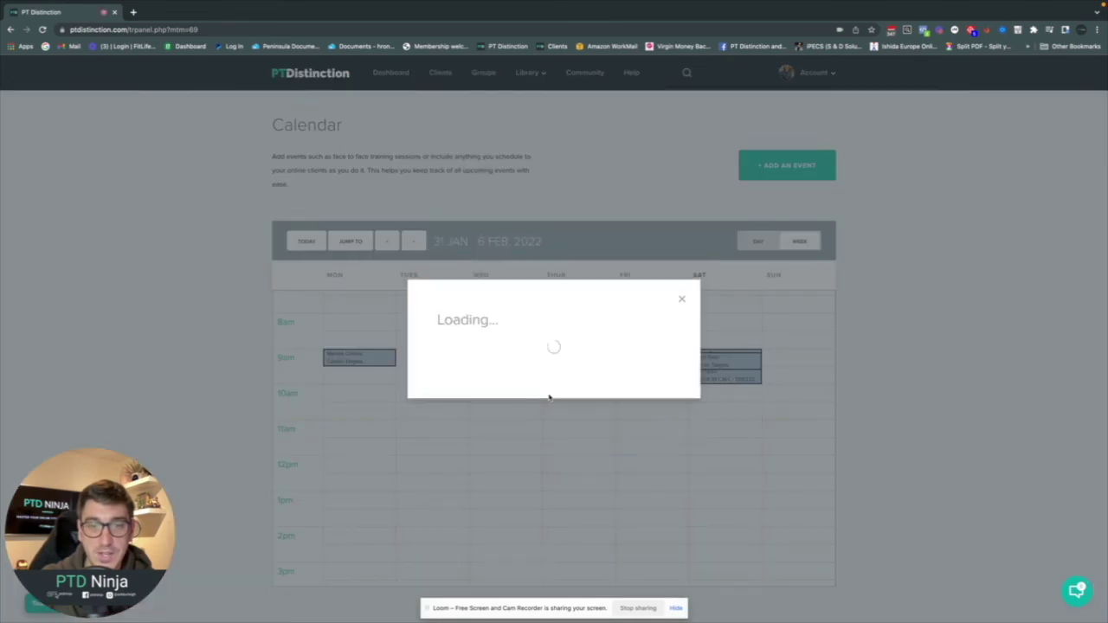
click(370, 402)
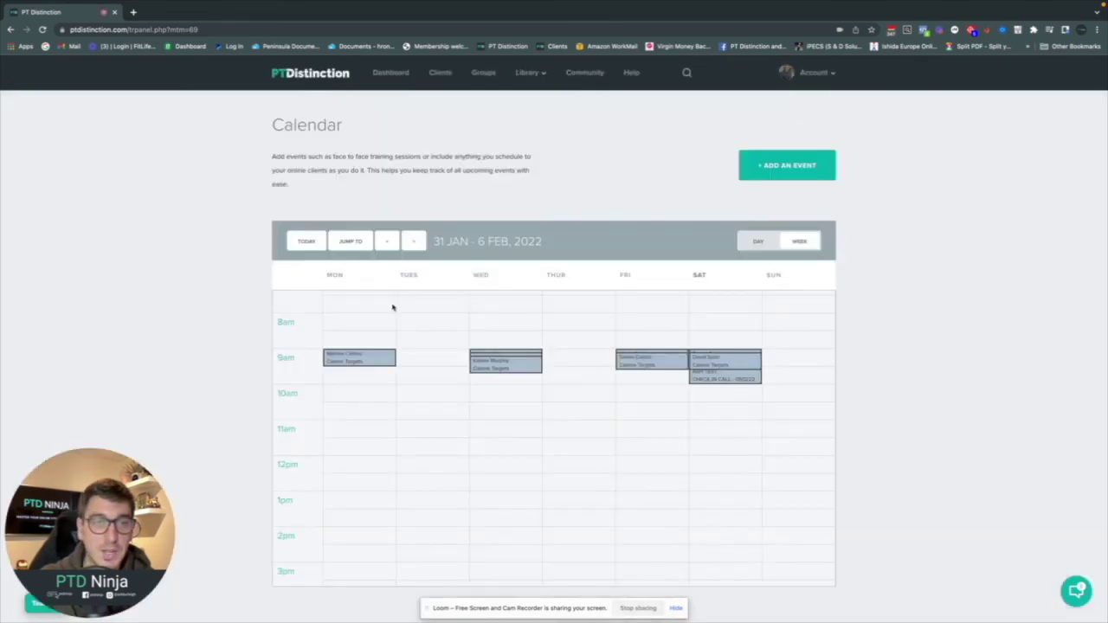
- Look over the following calendar week, then return to and reload the trainer dashboard
click(414, 243)
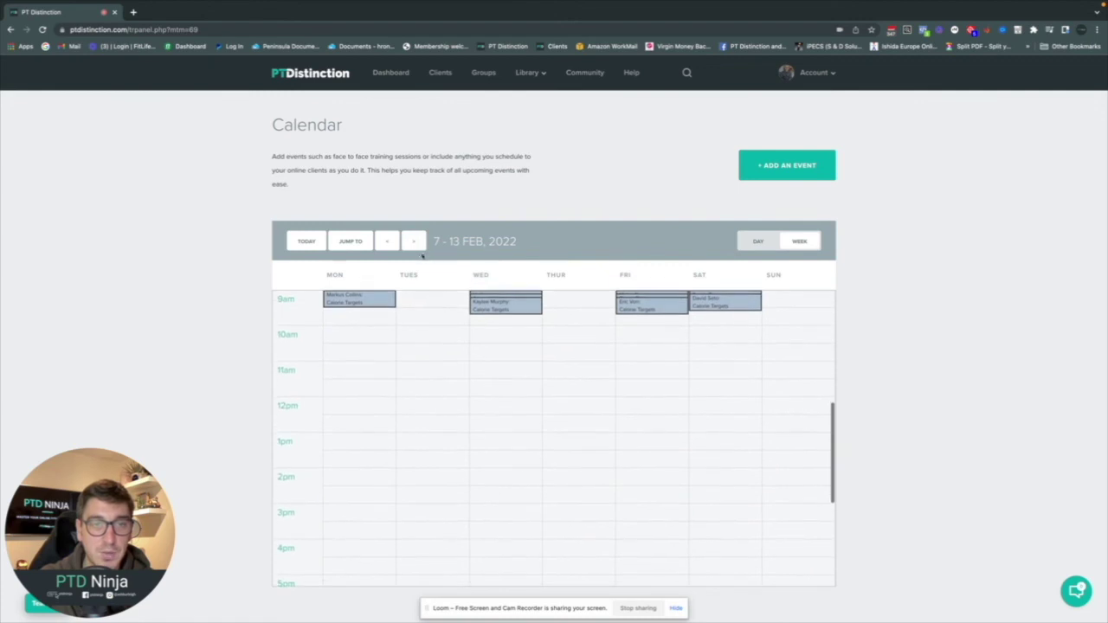
scroll(833, 521, up, 3)
scroll(832, 520, down, 4)
scroll(833, 520, up, 3)
scroll(833, 521, down, 3)
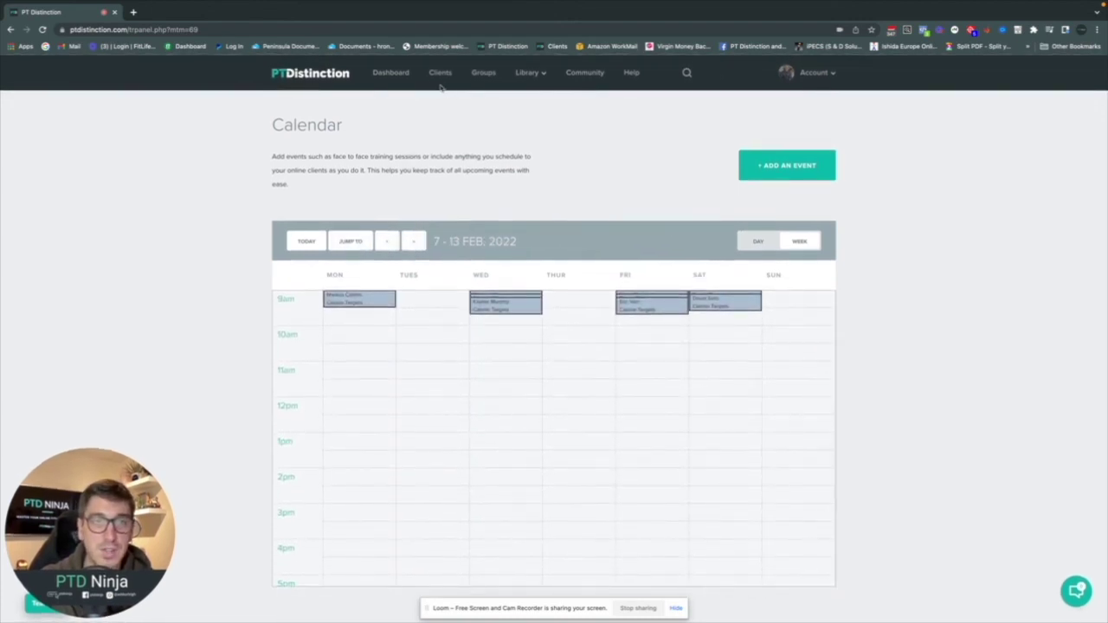
click(399, 74)
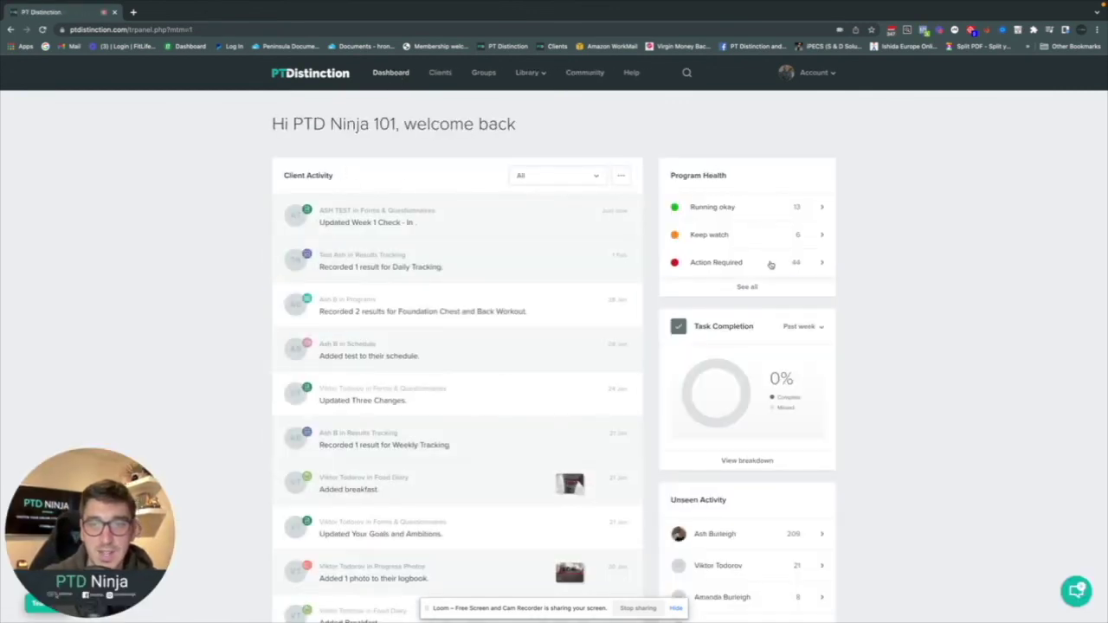
scroll(774, 262, down, 5)
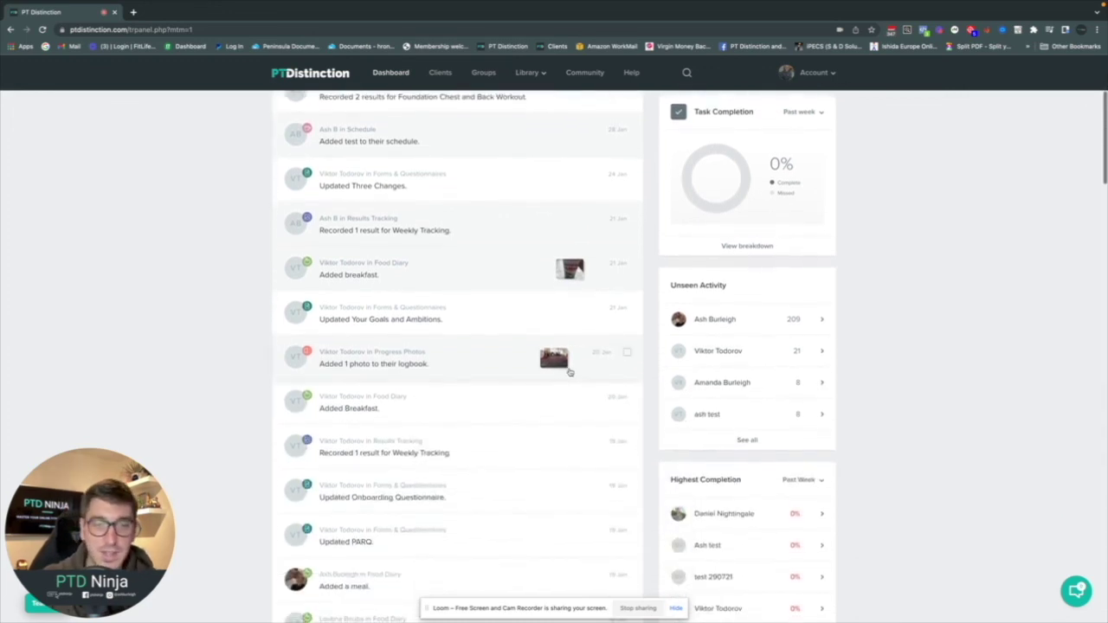
scroll(570, 372, up, 5)
click(391, 73)
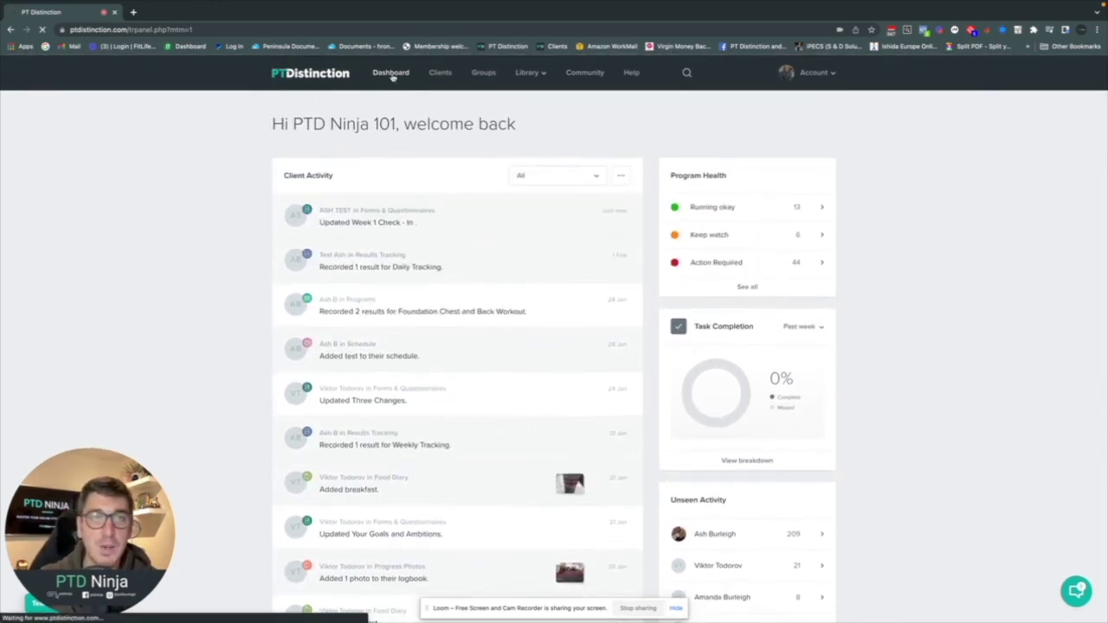